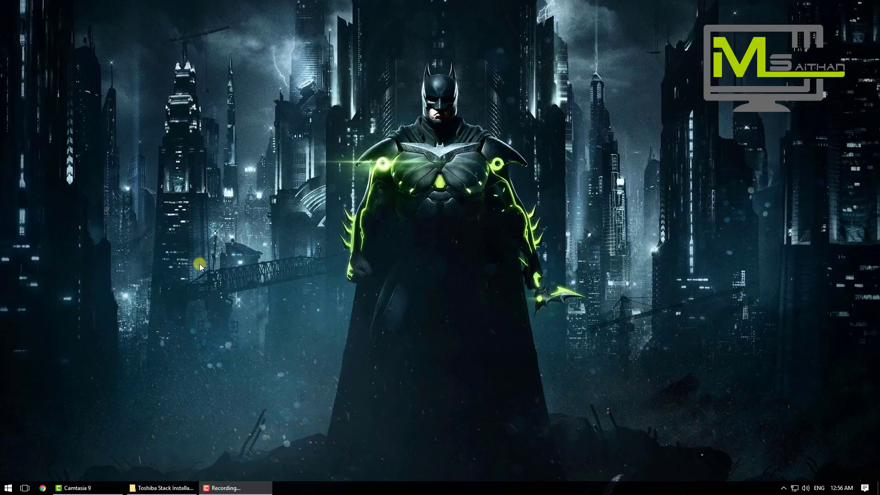
Step: Search for Command Prompt, run it as administrator, and reposition its window on the desktop
{"action": "left_click", "coordinate": [10, 489]}
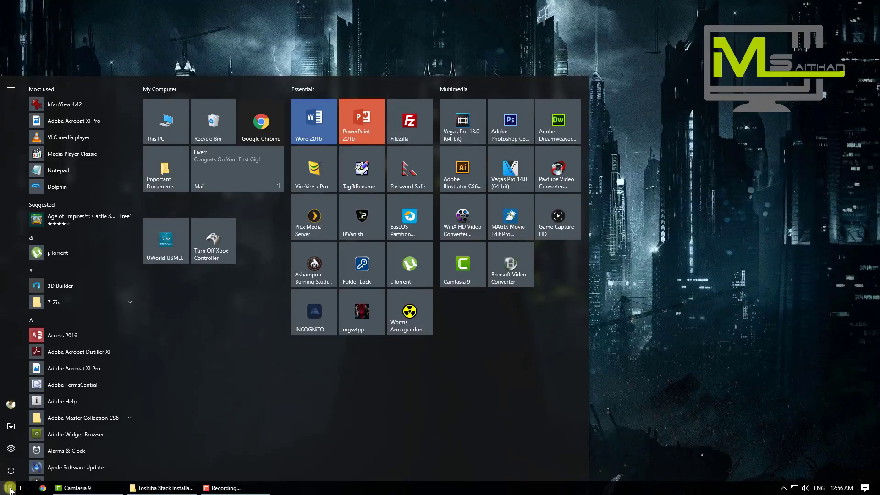
{"action": "type", "text": "com"}
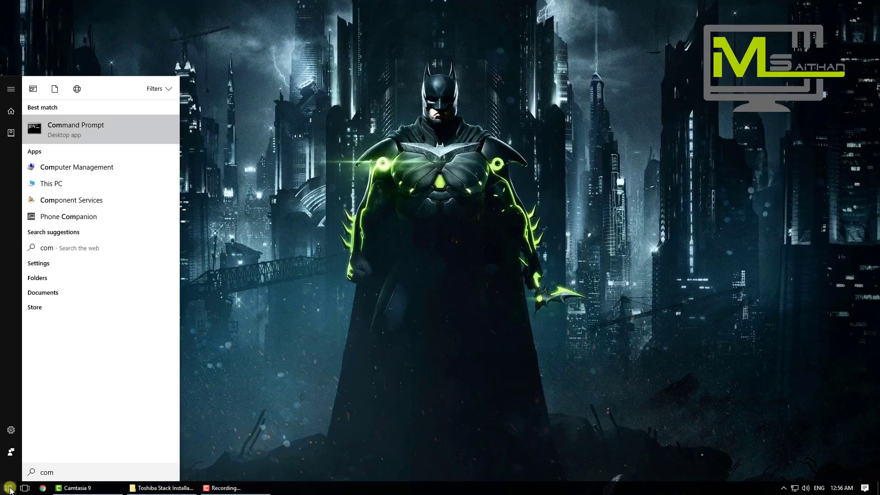
{"action": "right_click", "coordinate": [98, 134]}
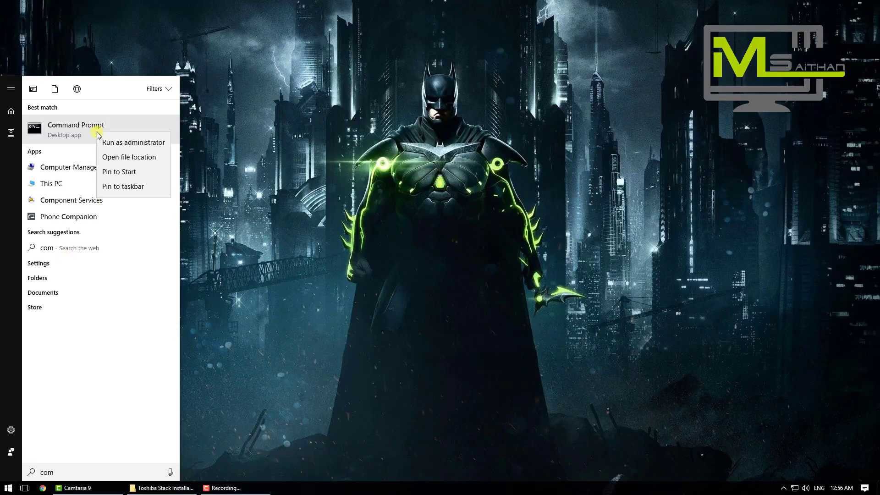
{"action": "left_click", "coordinate": [125, 143]}
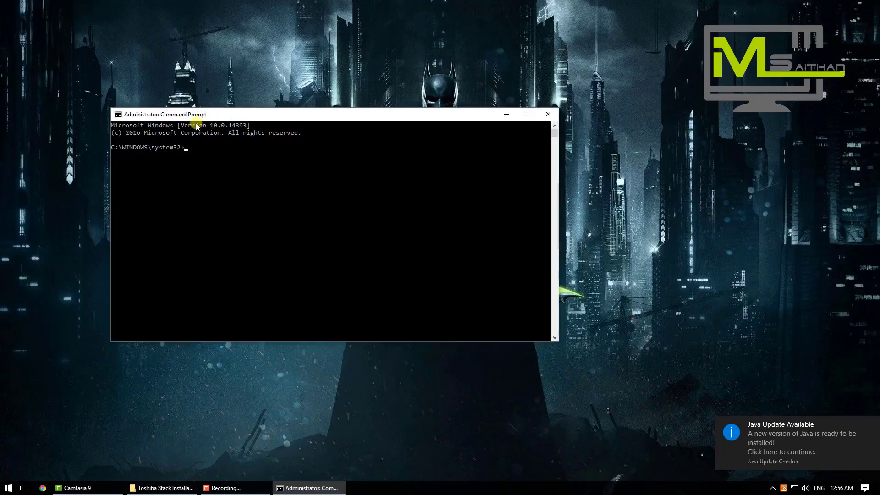
{"action": "left_click_drag", "start_coordinate": [214, 117], "coordinate": [339, 137]}
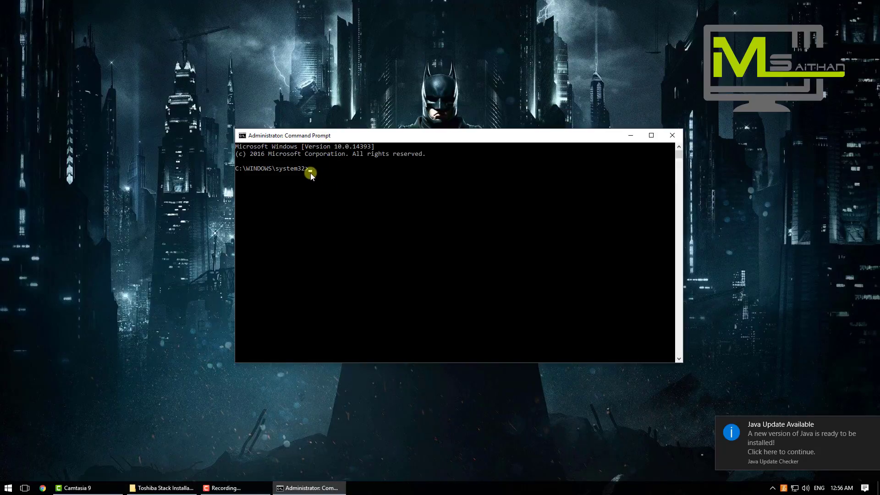
Step: Open Readme.txt from the Toshiba Stack Installation folder and copy the command "bcdedit /set testsigning on"
{"action": "left_click", "coordinate": [163, 487]}
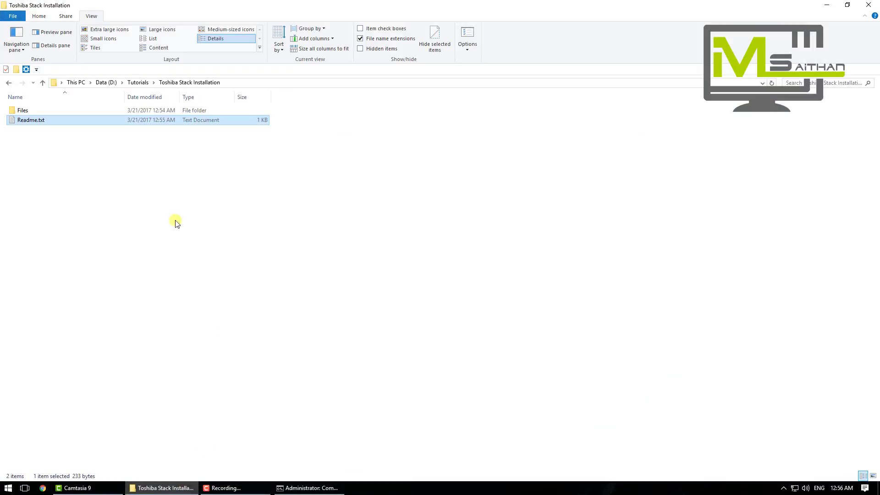
{"action": "double_click", "coordinate": [50, 119]}
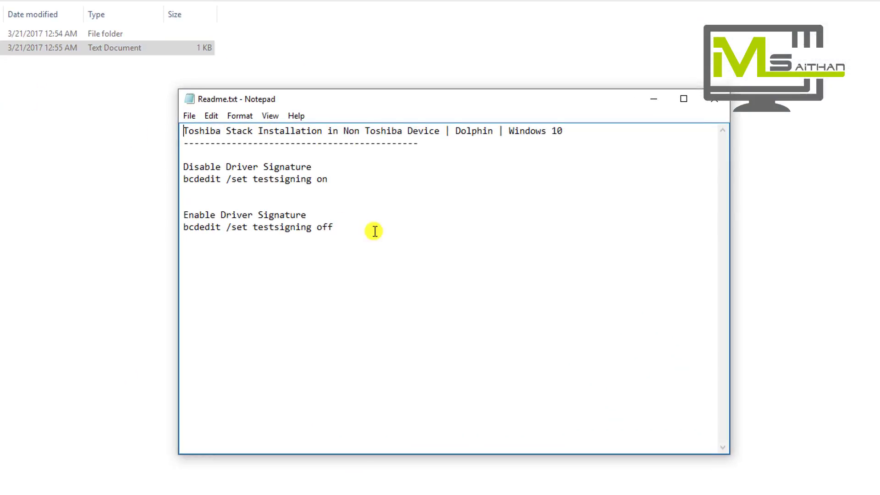
{"action": "left_click_drag", "start_coordinate": [328, 180], "coordinate": [183, 179]}
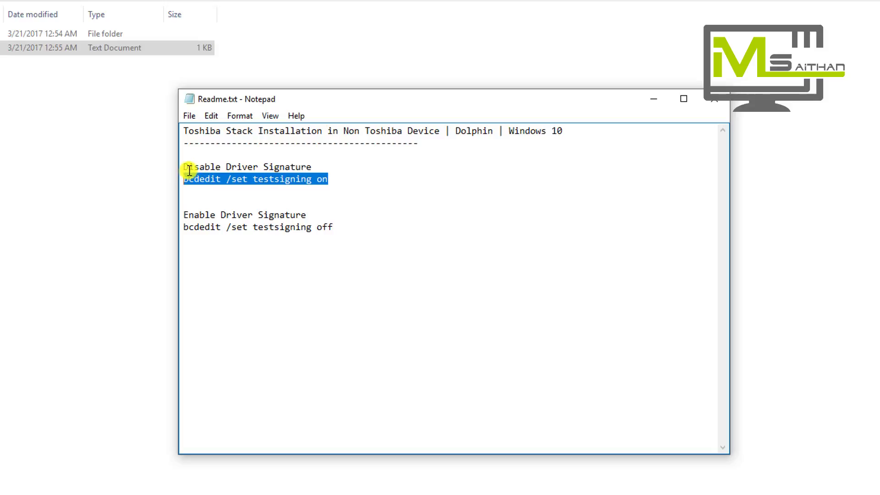
{"action": "right_click", "coordinate": [296, 179]}
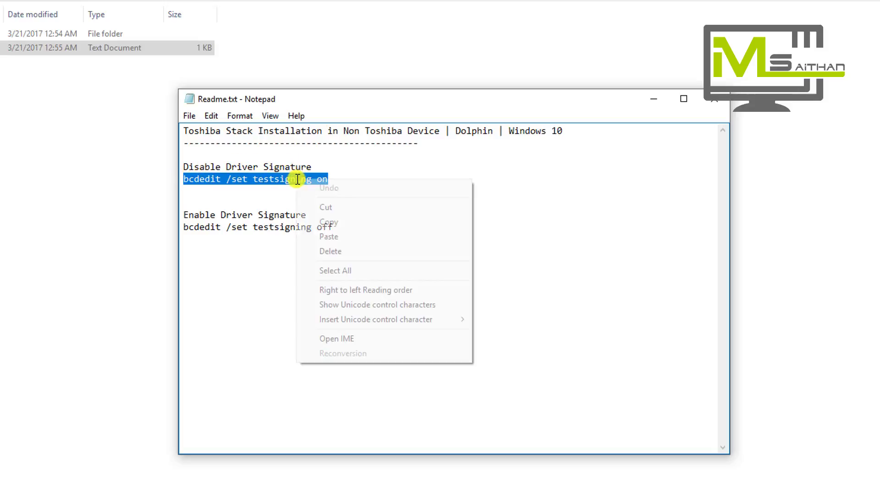
{"action": "left_click", "coordinate": [329, 222]}
Step: Paste and run "bcdedit /set testsigning on" in the administrator Command Prompt
{"action": "left_click", "coordinate": [385, 493]}
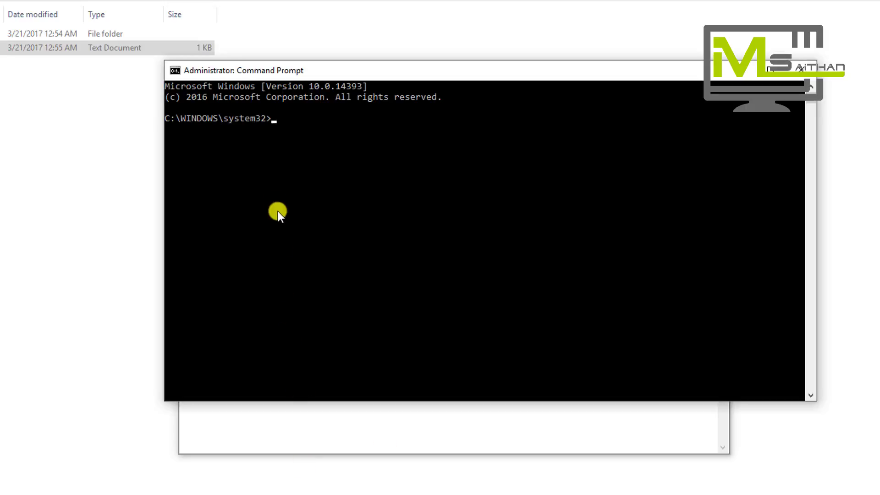
{"action": "right_click", "coordinate": [276, 124]}
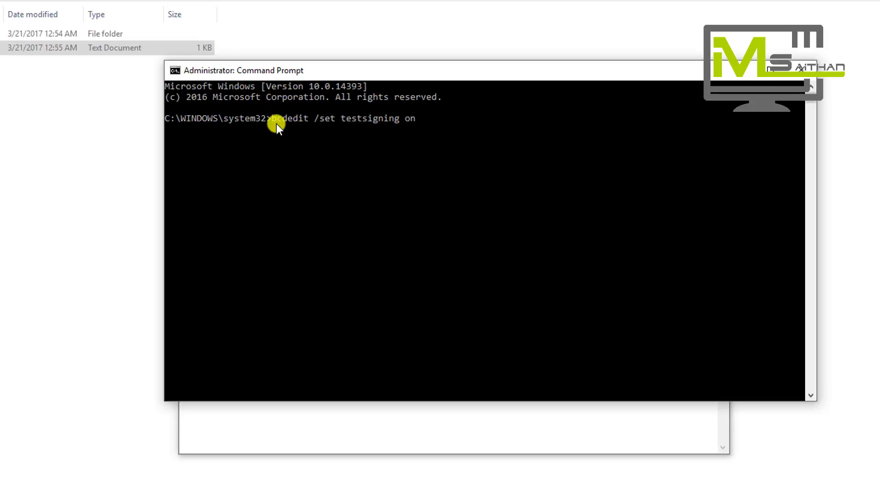
{"action": "key", "text": "Return"}
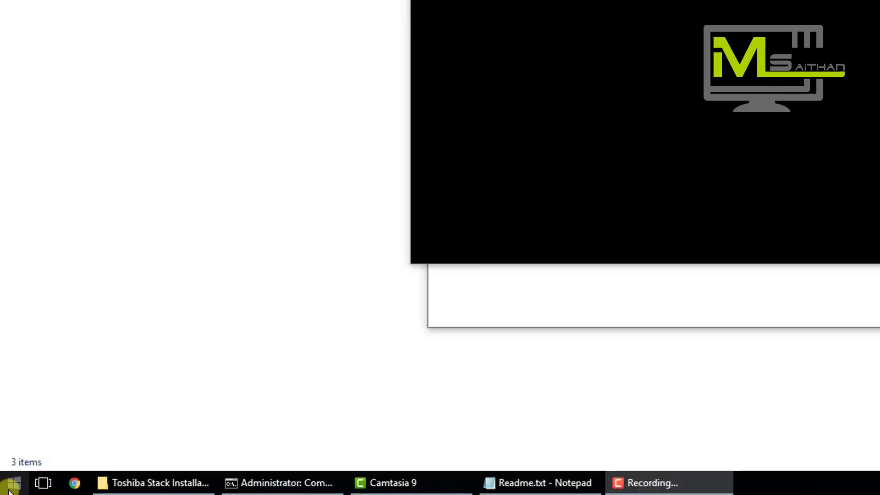
Step: Restart the computer to apply the test signing setting
{"action": "left_click", "coordinate": [8, 488]}
{"action": "left_click", "coordinate": [34, 420]}
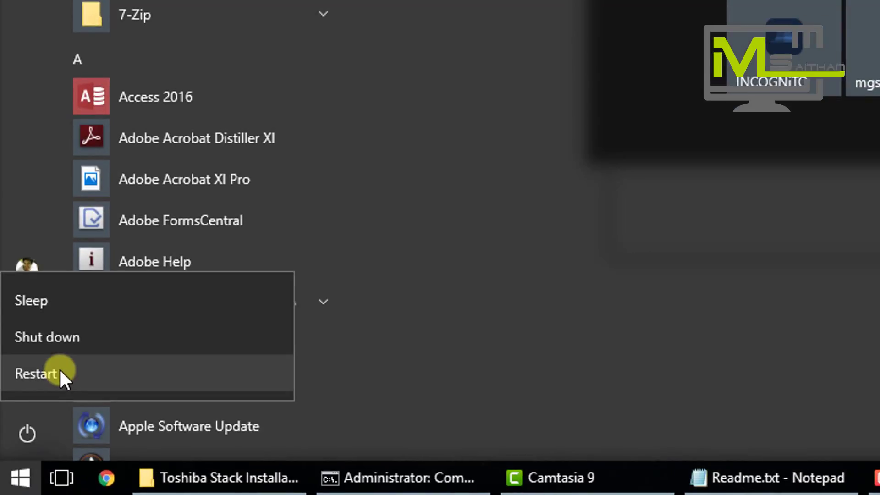
{"action": "left_click", "coordinate": [37, 373]}
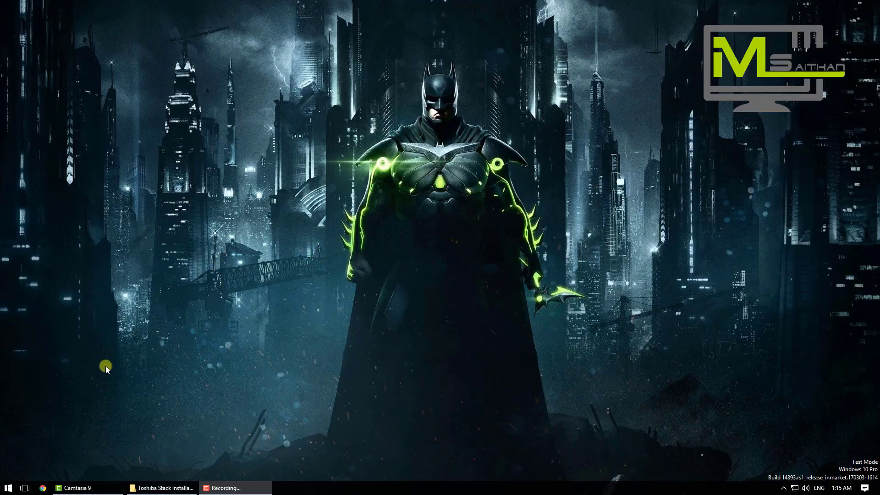
Step: Search for Device Manager, open it, and collapse the Network adapters category
{"action": "left_click", "coordinate": [8, 488]}
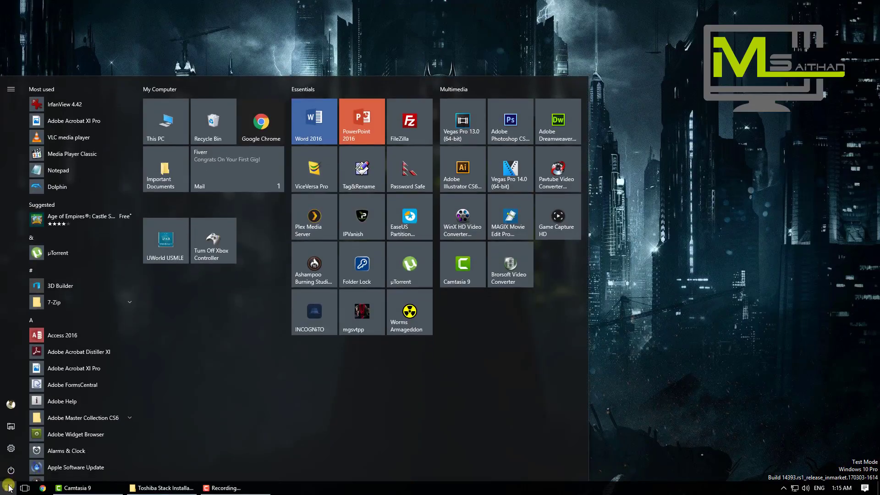
{"action": "type", "text": "devic"}
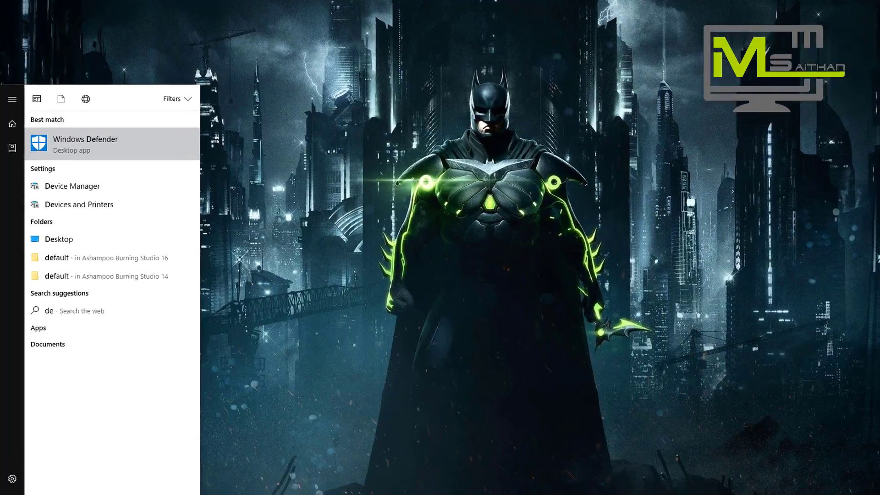
{"action": "type", "text": "e ma"}
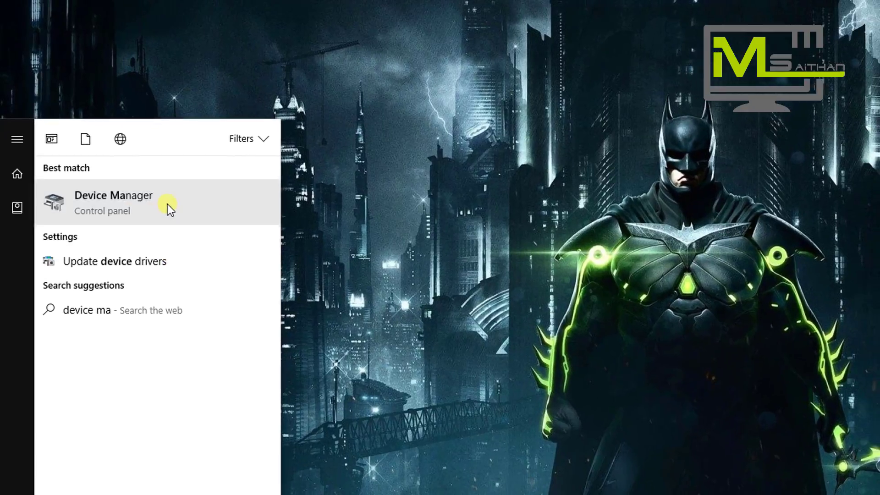
{"action": "left_click", "coordinate": [177, 223]}
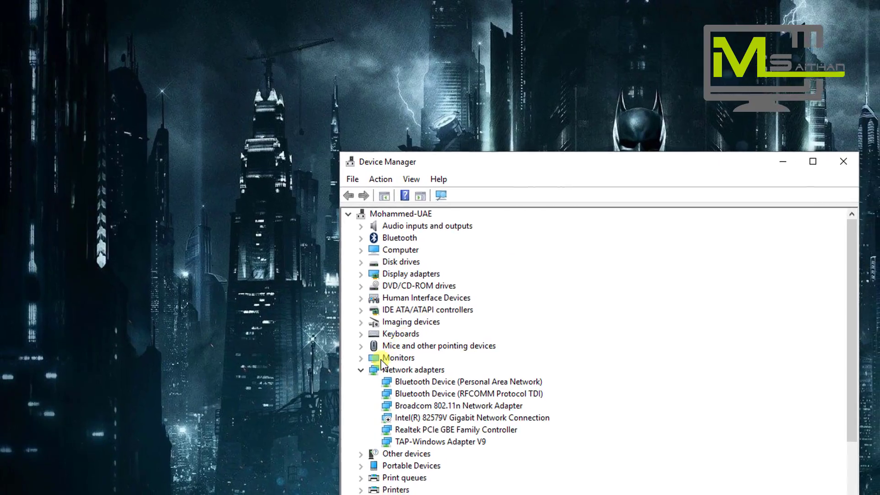
{"action": "left_click", "coordinate": [361, 370]}
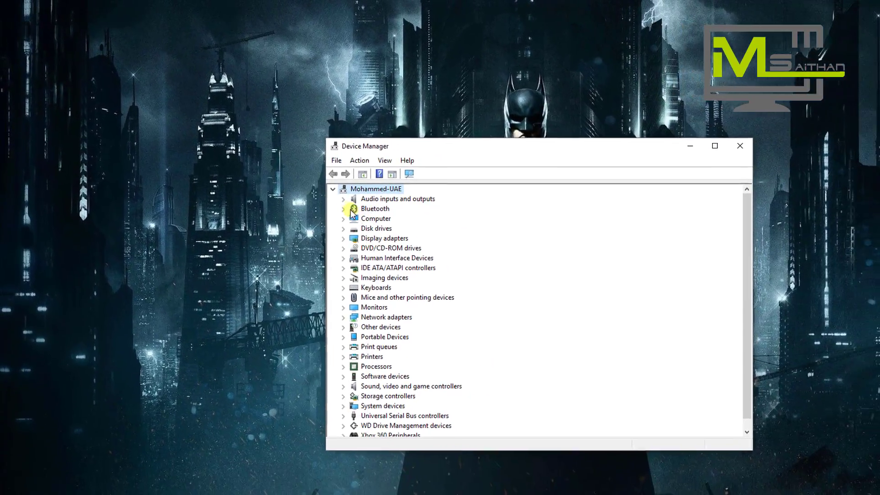
Step: Expand the Bluetooth category and display the Hardware IDs property in the details of the Bluetooth Module
{"action": "left_click", "coordinate": [351, 209]}
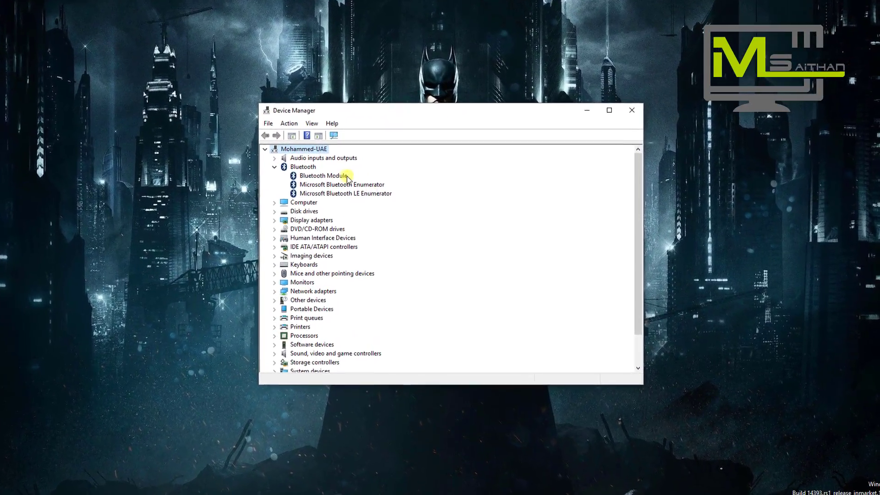
{"action": "right_click", "coordinate": [346, 177]}
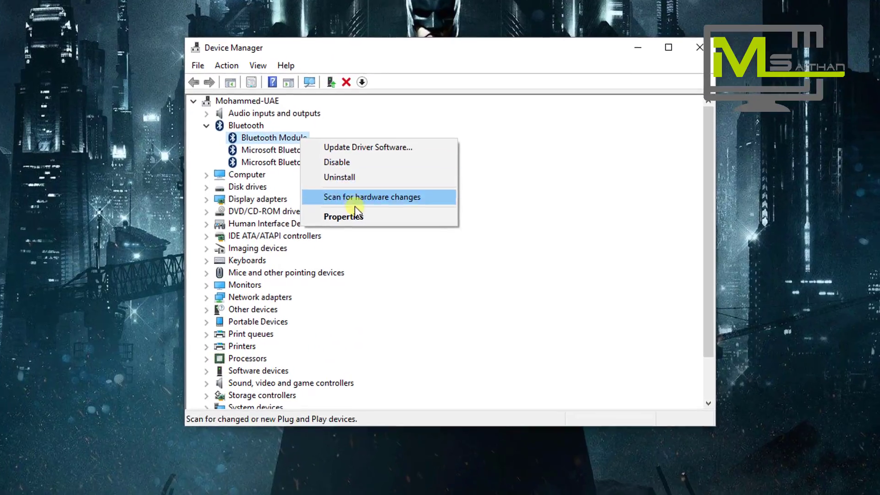
{"action": "left_click", "coordinate": [356, 216]}
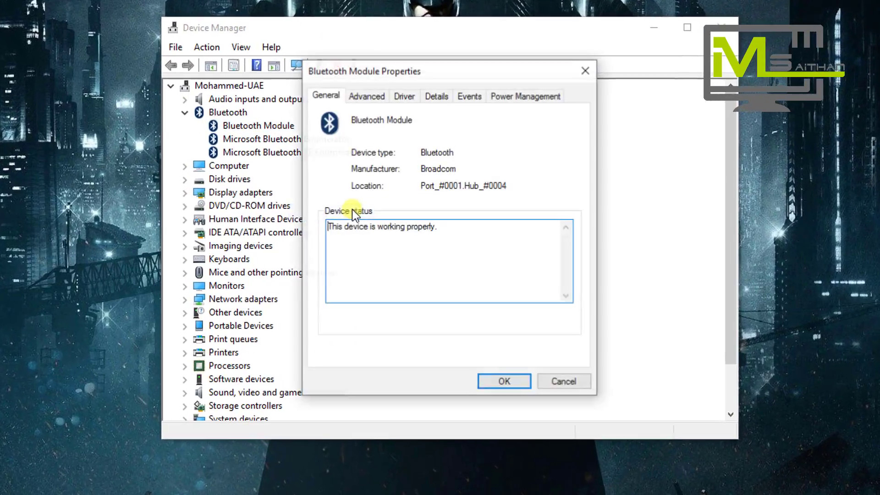
{"action": "left_click", "coordinate": [436, 94]}
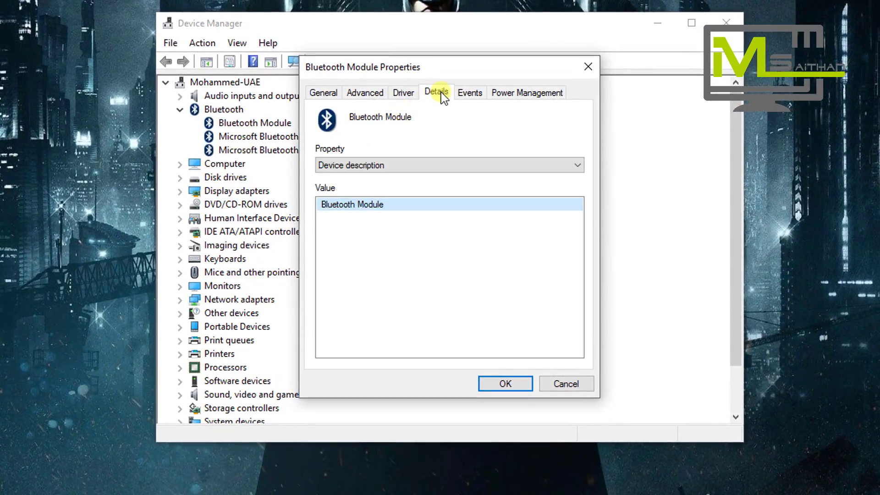
{"action": "left_click", "coordinate": [577, 165]}
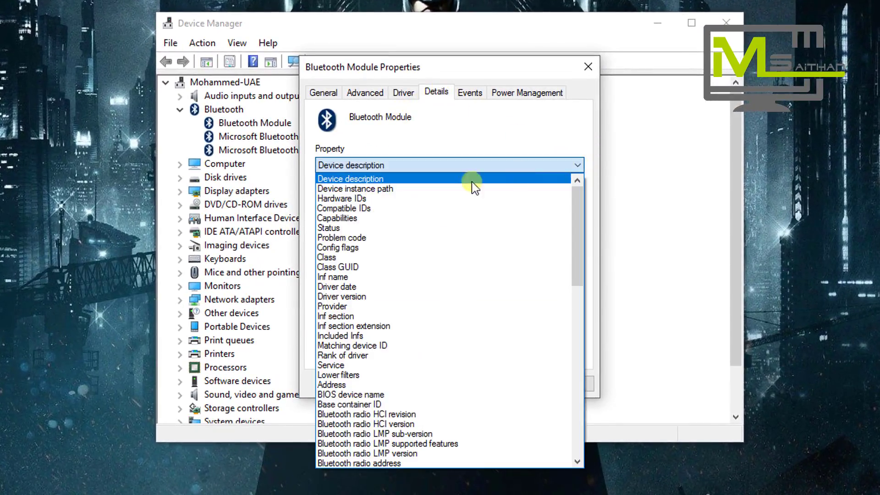
{"action": "left_click", "coordinate": [438, 198]}
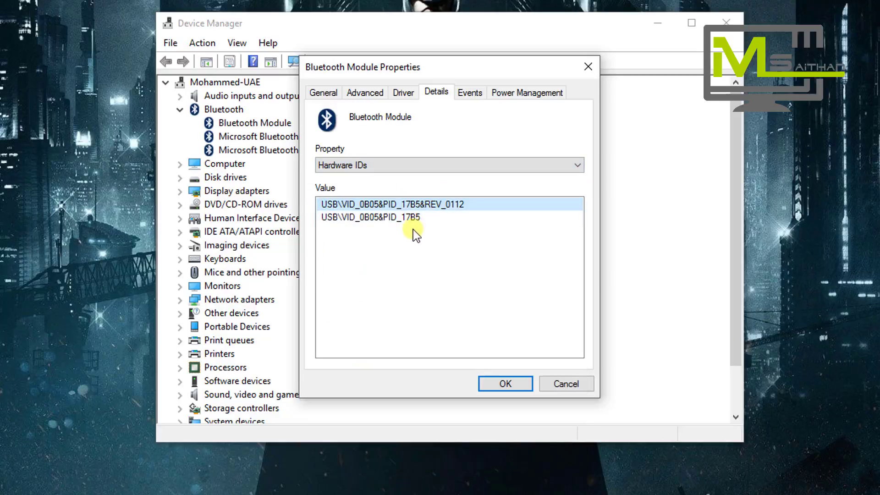
Step: Copy the Bluetooth Module's shorter hardware ID, USB\VID_0B05&PID_17B5
{"action": "left_click", "coordinate": [407, 218]}
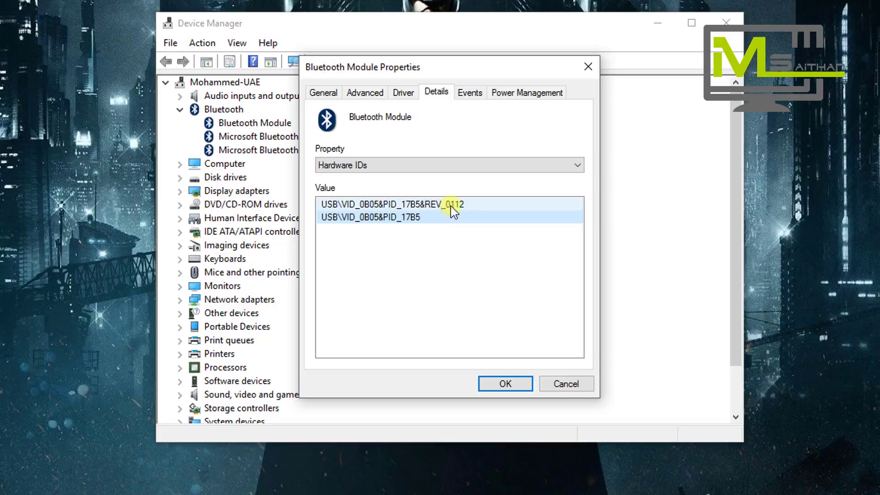
{"action": "right_click", "coordinate": [403, 216]}
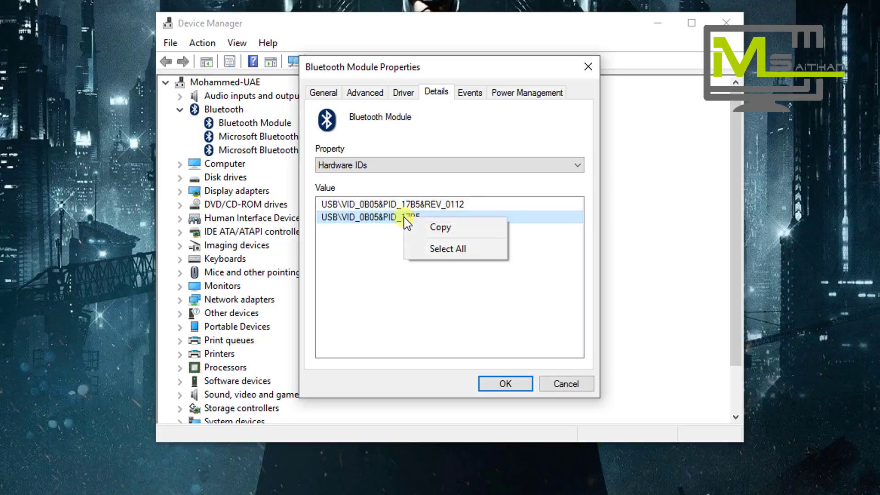
{"action": "left_click", "coordinate": [432, 227]}
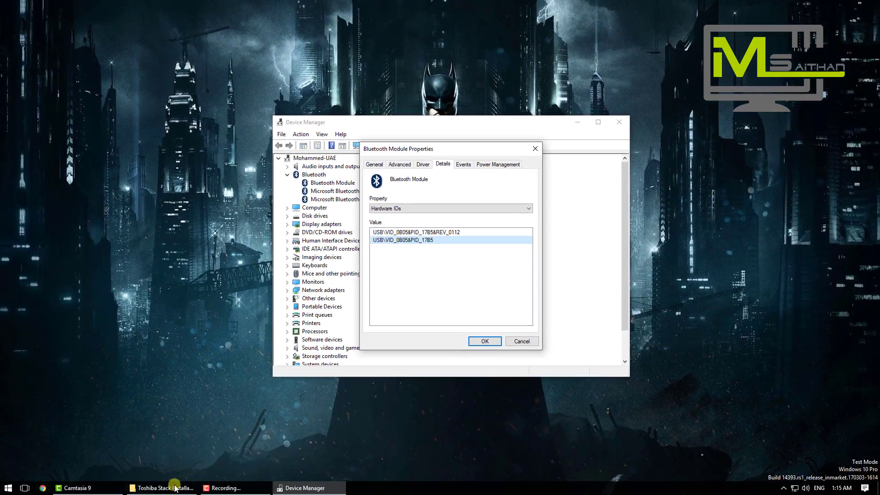
Step: Paste the copied hardware ID into Readme.txt after a blank line below the "bcdedit /set testsigning off" line, and save the file
{"action": "left_click", "coordinate": [163, 488]}
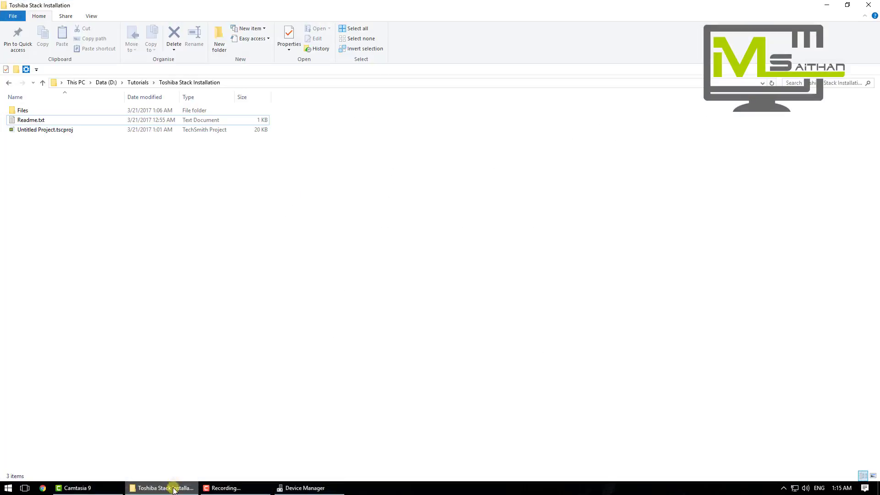
{"action": "double_click", "coordinate": [35, 119]}
{"action": "left_click", "coordinate": [359, 243]}
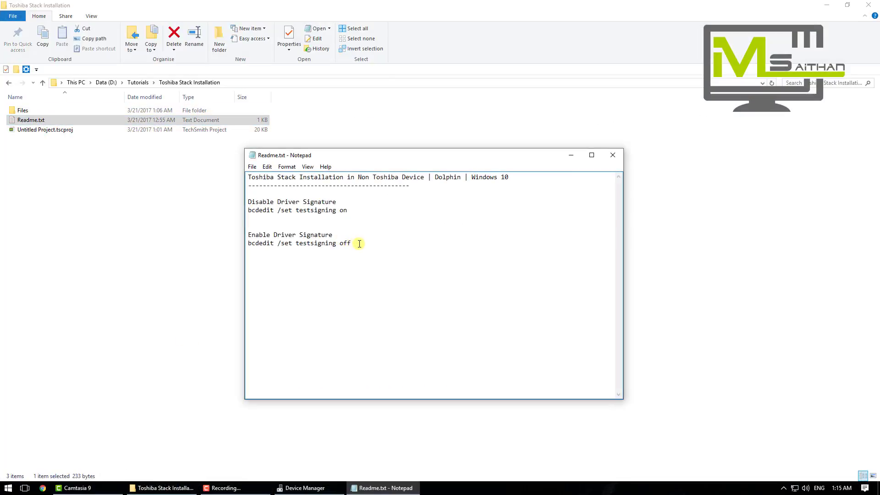
{"action": "key", "text": "Return"}
{"action": "key", "text": "Return"}
{"action": "key", "text": "ctrl+v"}
{"action": "left_click", "coordinate": [252, 167]}
{"action": "left_click", "coordinate": [288, 201]}
{"action": "left_click", "coordinate": [877, 487]}
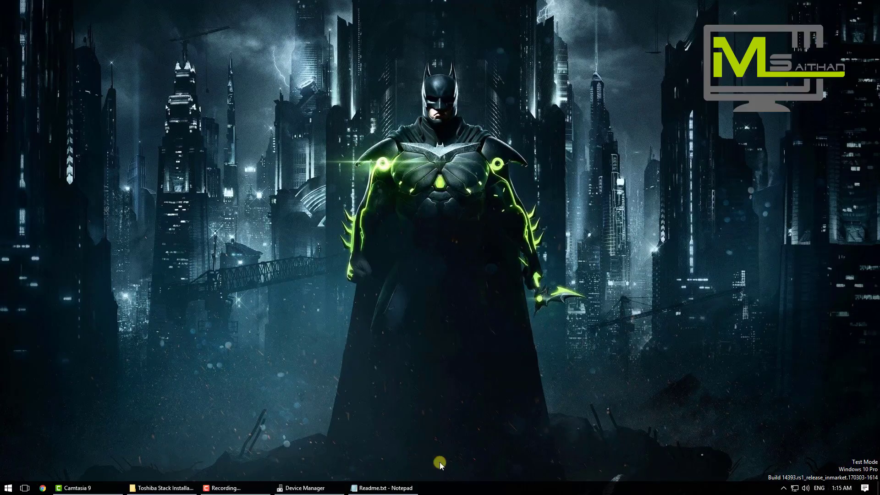
Step: Return to Device Manager and uninstall the Microsoft Bluetooth LE Enumerator, accepting the removal
{"action": "left_click", "coordinate": [314, 490]}
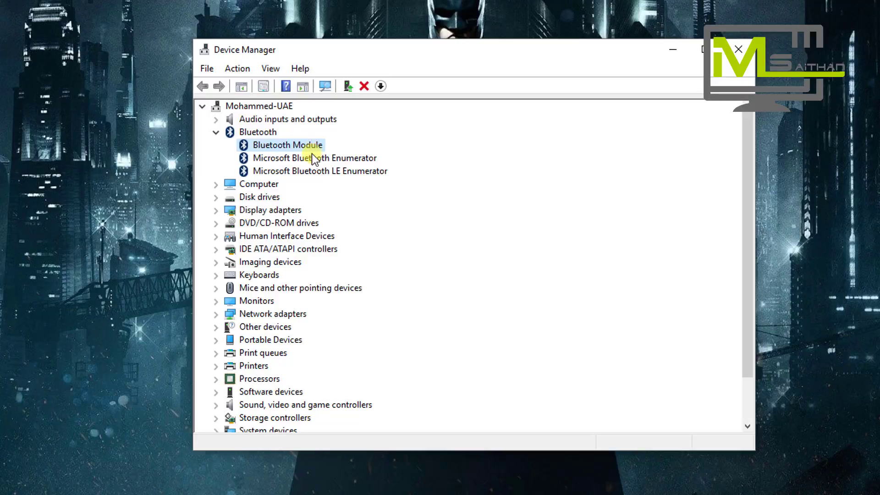
{"action": "right_click", "coordinate": [331, 168]}
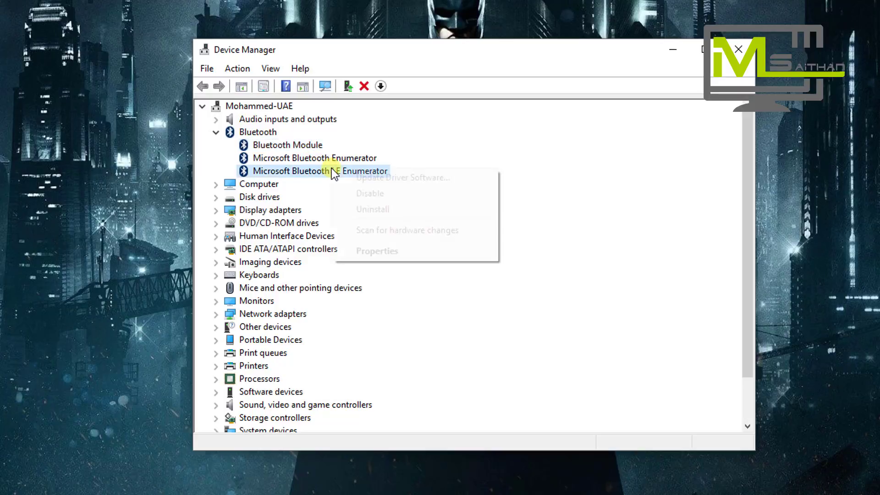
{"action": "left_click", "coordinate": [387, 206]}
{"action": "left_click", "coordinate": [480, 300]}
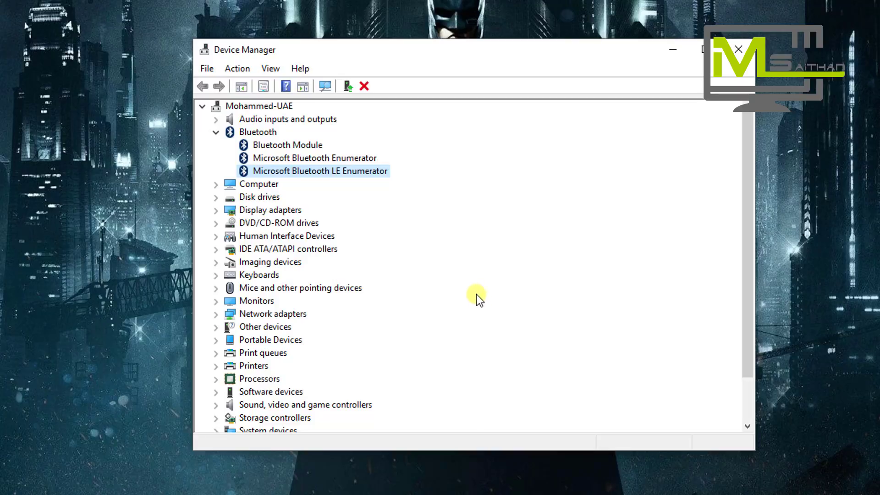
Step: Uninstall the Microsoft Bluetooth Enumerator and accept the removal
{"action": "right_click", "coordinate": [335, 157]}
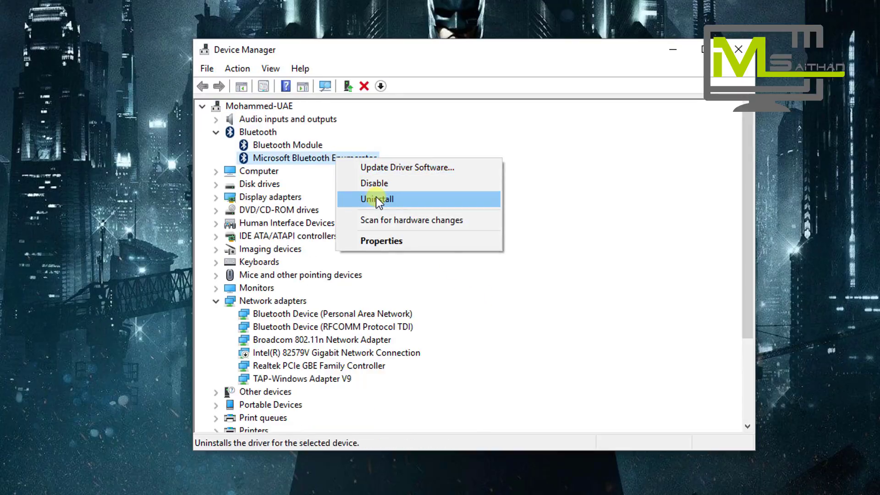
{"action": "left_click", "coordinate": [376, 198]}
{"action": "left_click", "coordinate": [488, 302]}
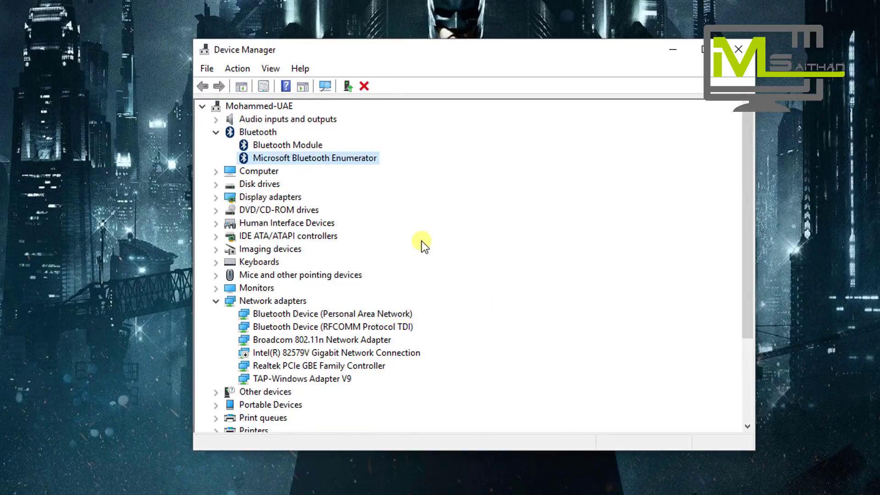
Step: Uninstall the Bluetooth Module, choosing to delete the driver software for this device as well
{"action": "right_click", "coordinate": [309, 145]}
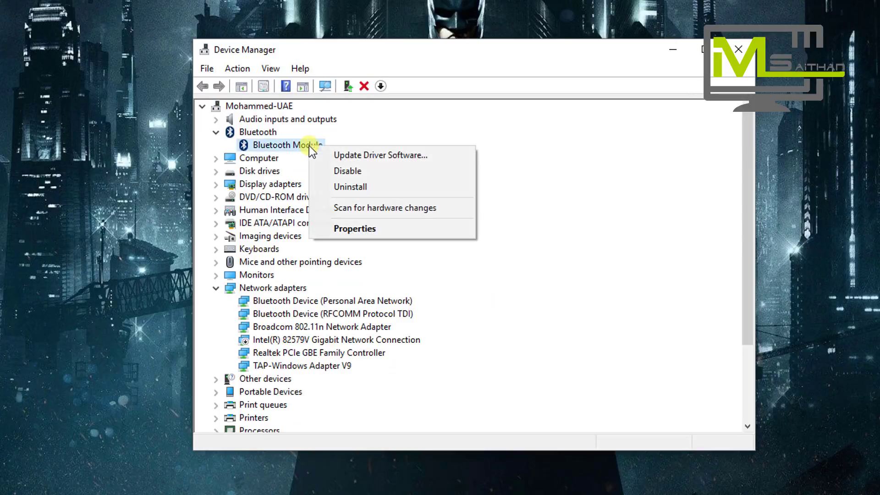
{"action": "left_click", "coordinate": [358, 186]}
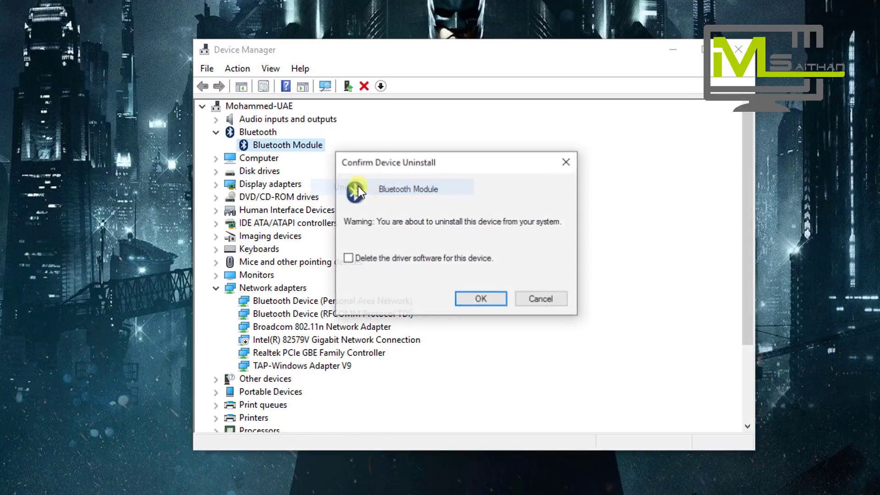
{"action": "left_click", "coordinate": [463, 258]}
{"action": "left_click", "coordinate": [480, 298]}
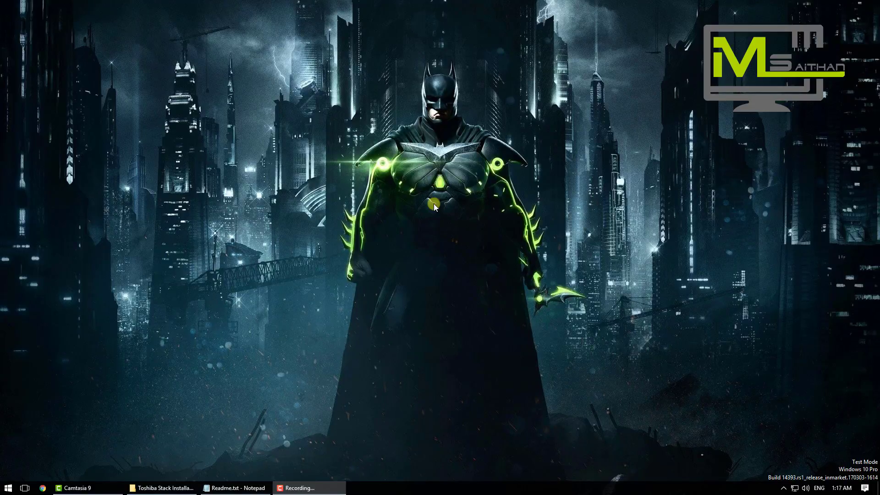
Step: Open Control Panel and go to the System page under System and Security
{"action": "left_click", "coordinate": [8, 488]}
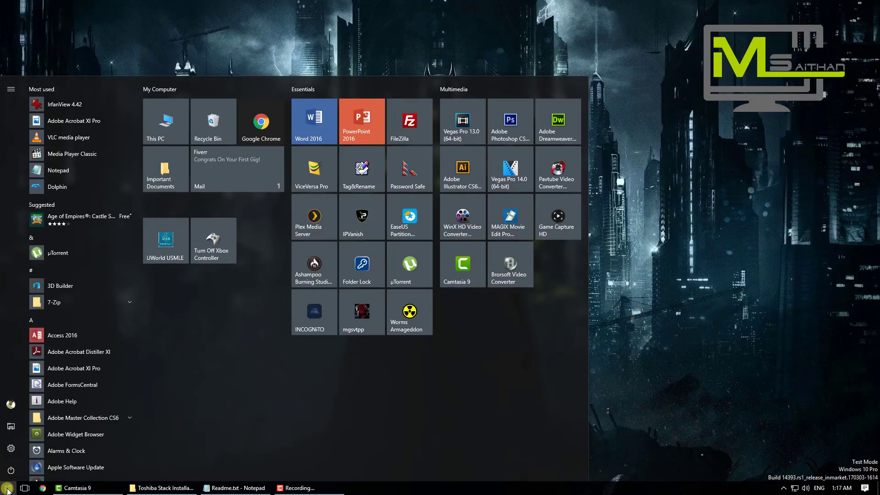
{"action": "type", "text": "contr"}
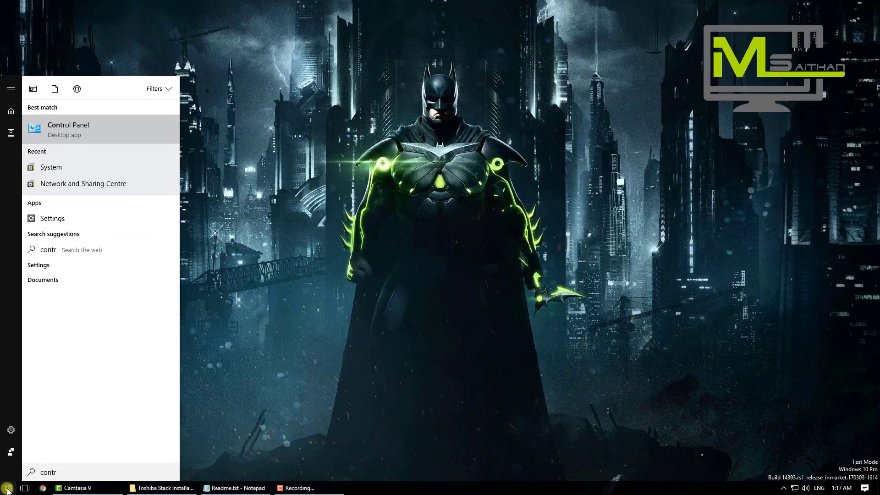
{"action": "left_click", "coordinate": [123, 132]}
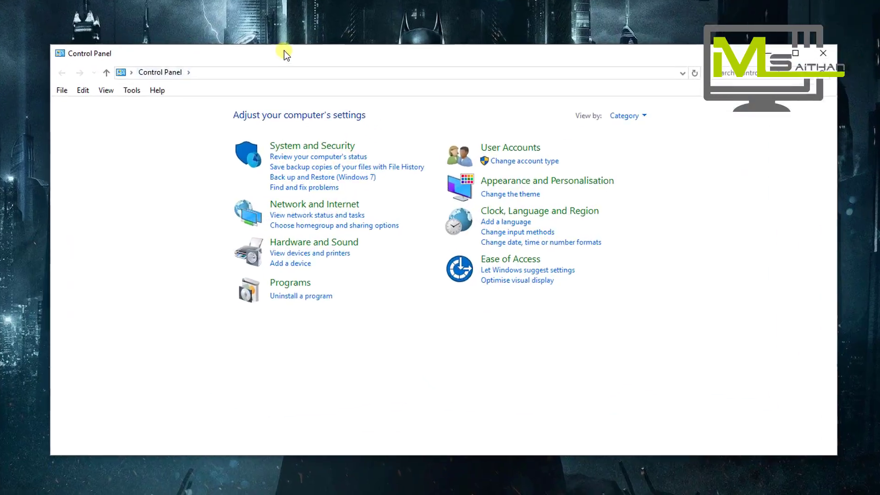
{"action": "left_click", "coordinate": [317, 146]}
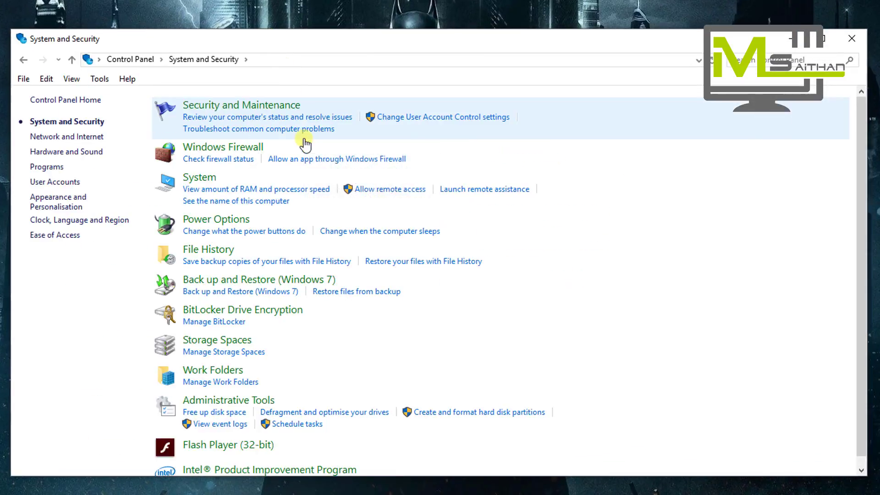
{"action": "left_click", "coordinate": [201, 177]}
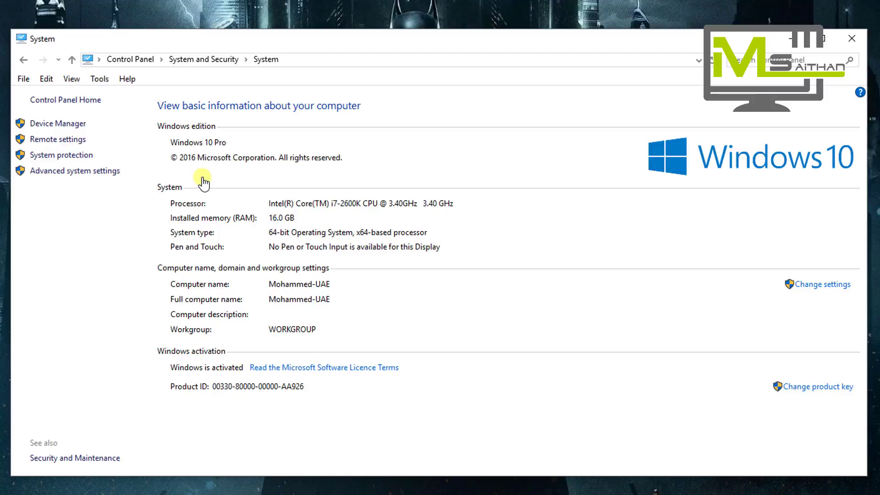
Step: Set the device installation settings to "No (your device might not work as expected)", save the change and close the System windows
{"action": "left_click", "coordinate": [819, 285]}
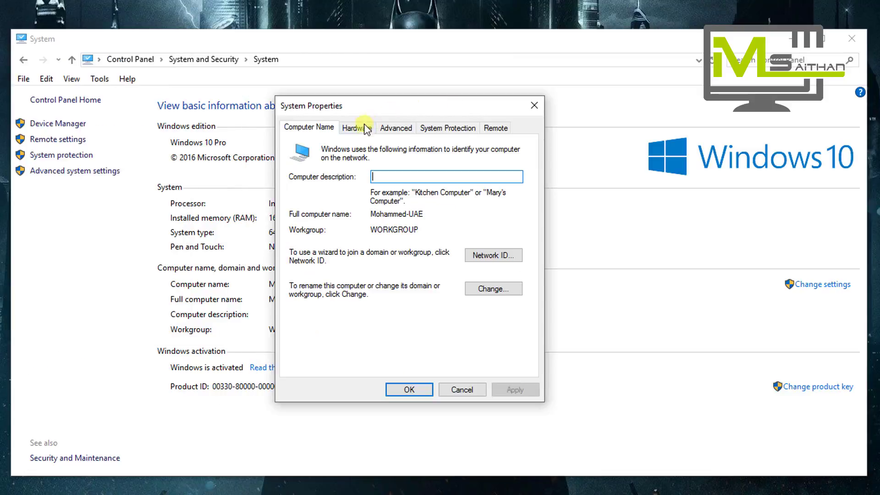
{"action": "left_click", "coordinate": [360, 129]}
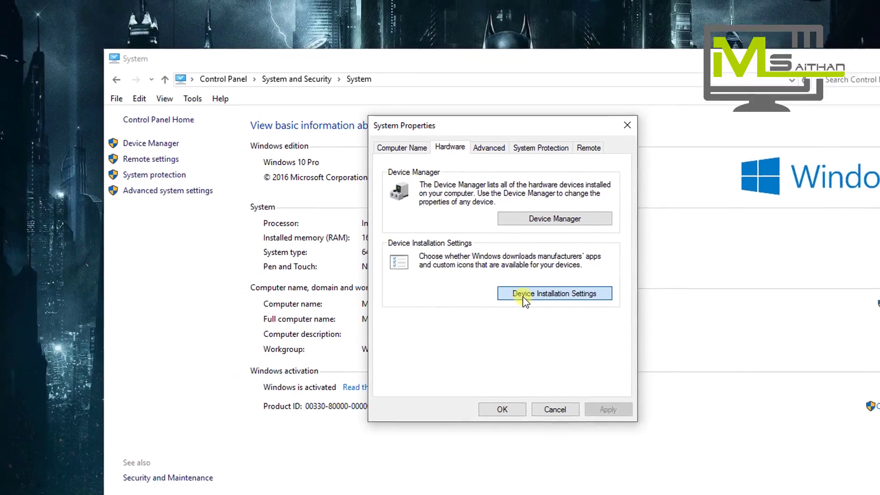
{"action": "left_click", "coordinate": [432, 275]}
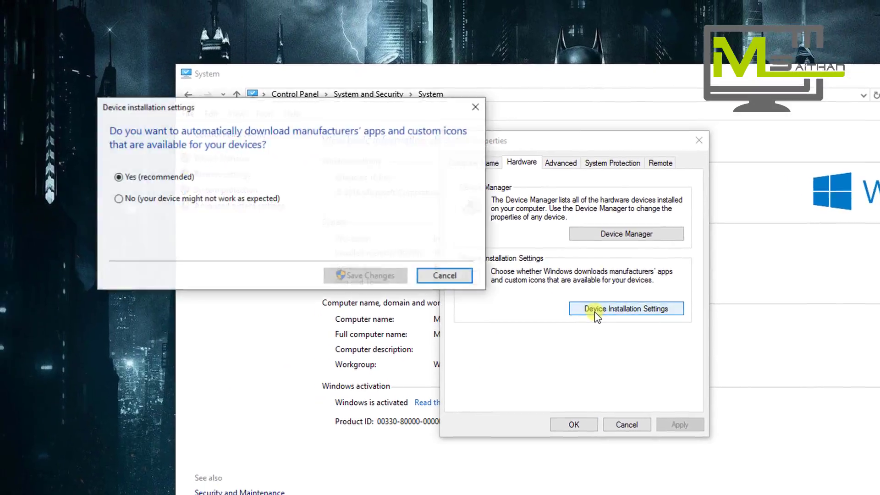
{"action": "left_click", "coordinate": [119, 198]}
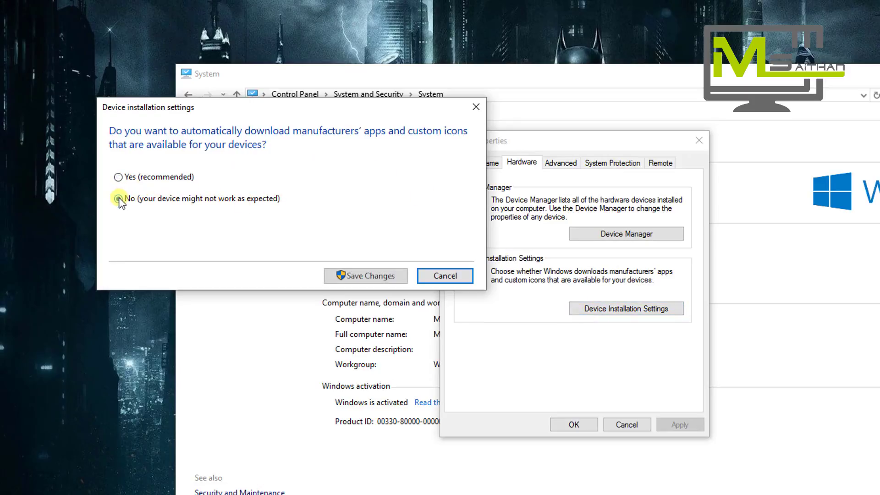
{"action": "left_click", "coordinate": [345, 274]}
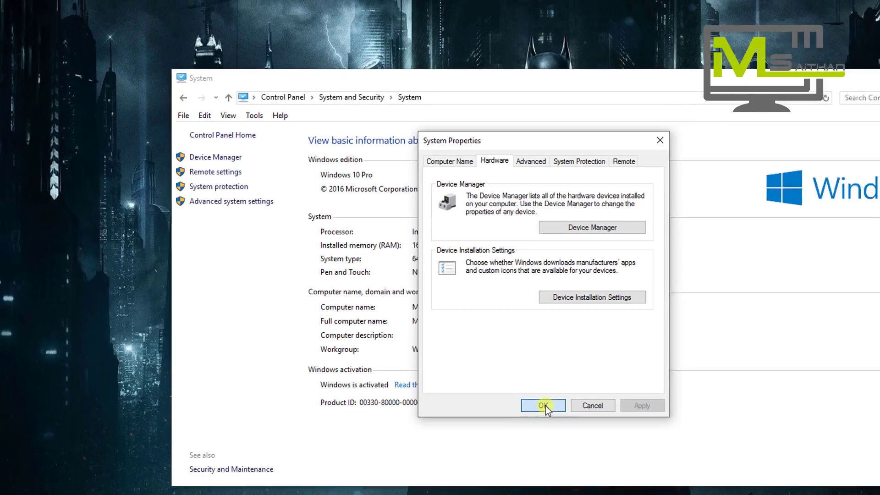
{"action": "left_click", "coordinate": [543, 405]}
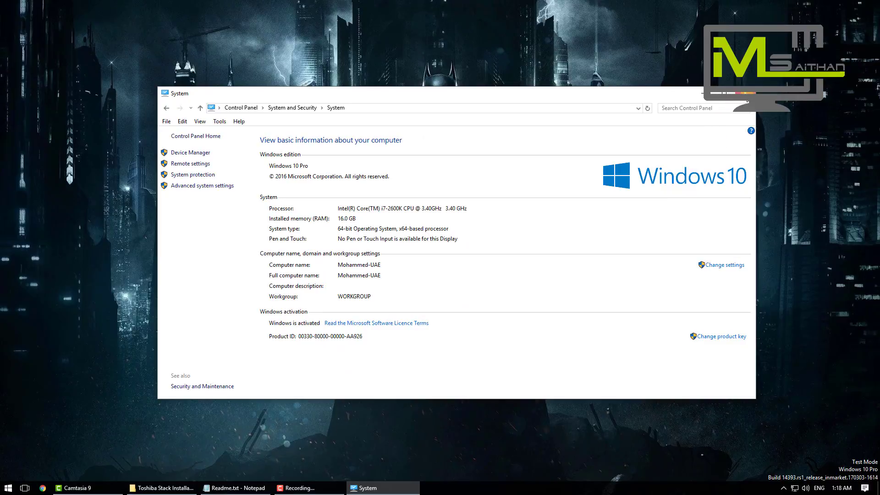
{"action": "left_click", "coordinate": [745, 92]}
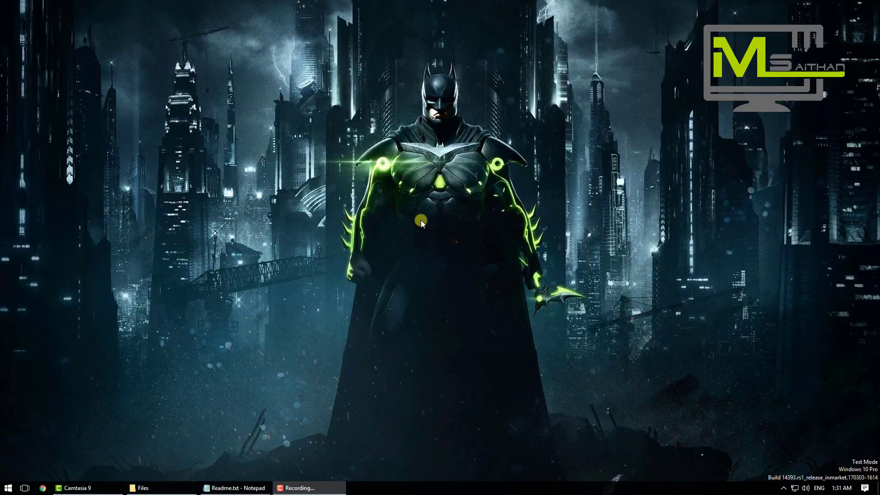
Step: Switch to the Files folder and launch the 64-bit installer v80003T_20101215_x64.exe
{"action": "left_click", "coordinate": [181, 487]}
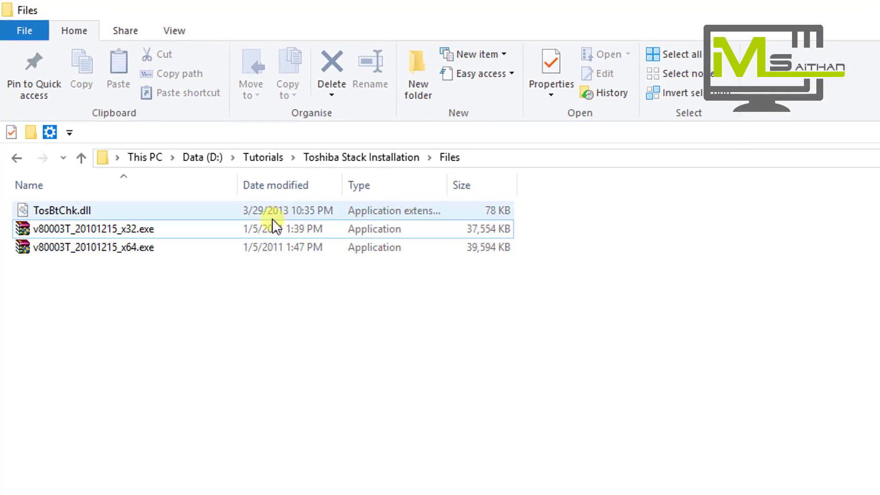
{"action": "left_click", "coordinate": [221, 232]}
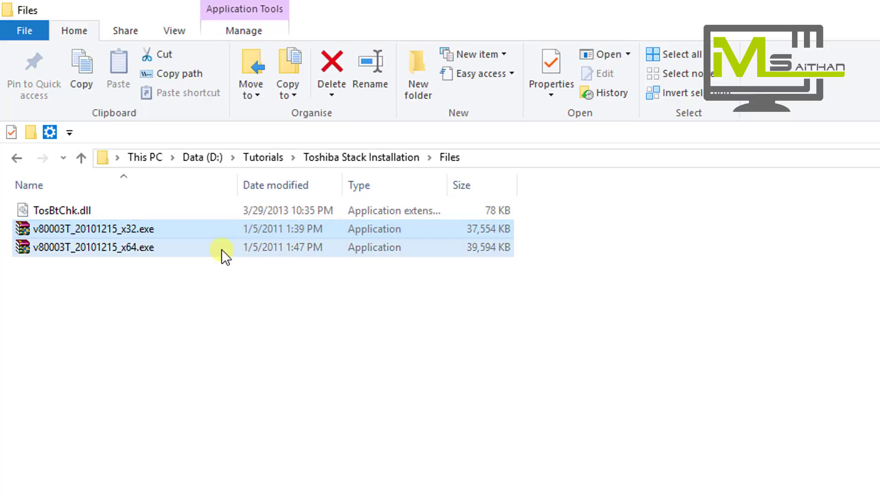
{"action": "left_click", "coordinate": [221, 249]}
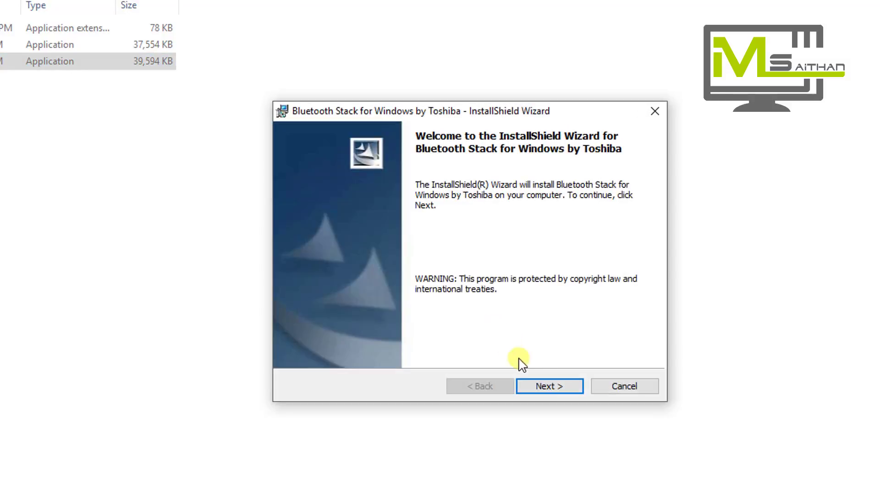
Step: Accept the licence terms in the Bluetooth Stack for Windows by Toshiba wizard and start the installation
{"action": "left_click", "coordinate": [548, 386]}
{"action": "left_click", "coordinate": [376, 327]}
{"action": "left_click", "coordinate": [554, 387]}
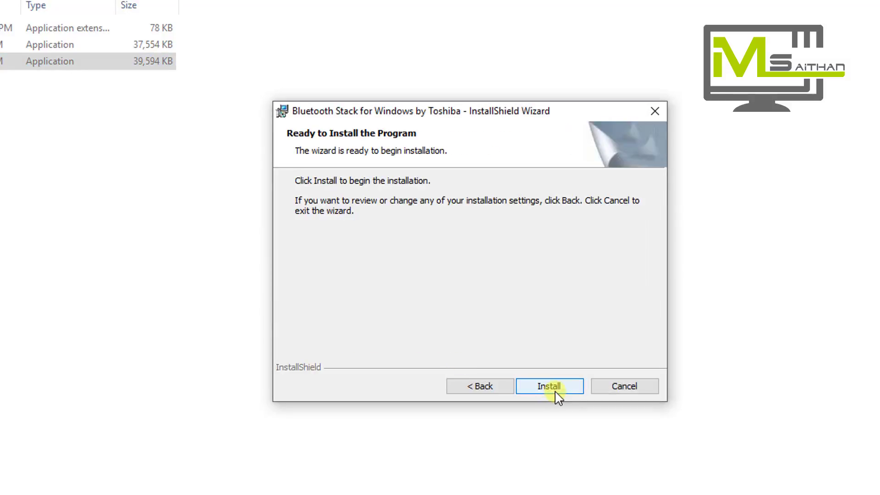
{"action": "left_click", "coordinate": [547, 390]}
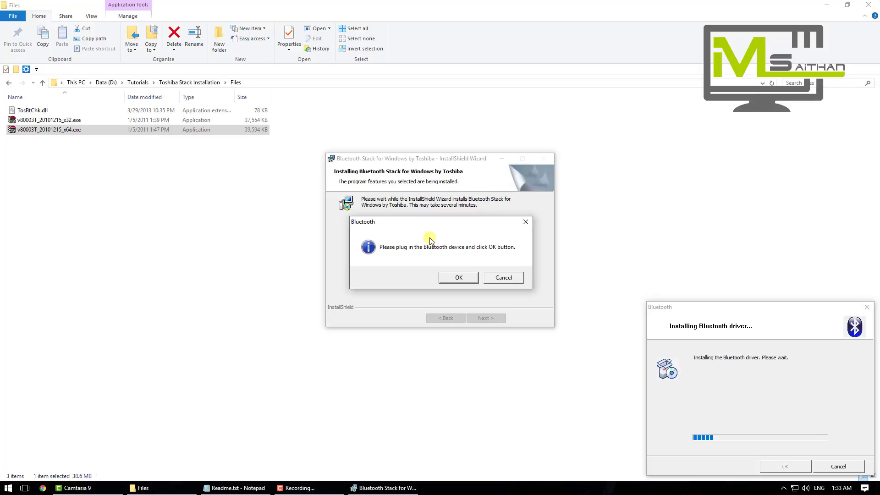
Step: Move the prompt to plug in the Bluetooth device aside and open the Program Files (x86) folder on Local Disk (C:)
{"action": "left_click", "coordinate": [281, 240]}
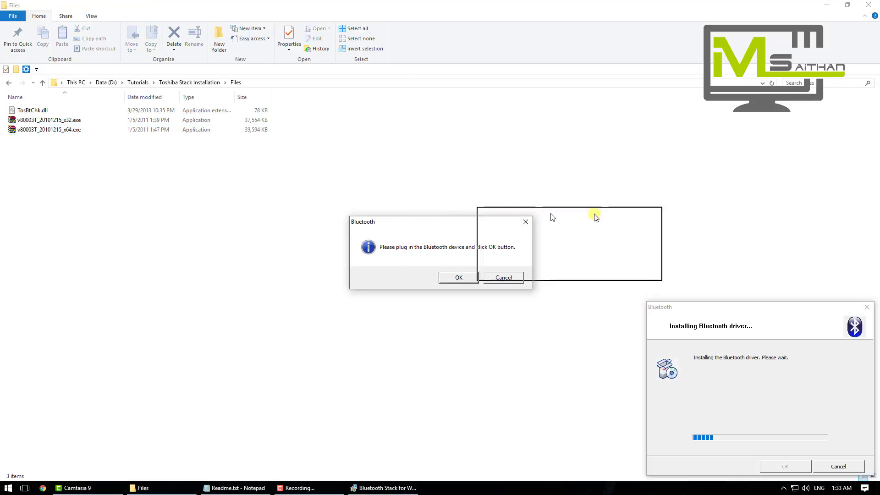
{"action": "left_click_drag", "start_coordinate": [617, 218], "coordinate": [739, 221]}
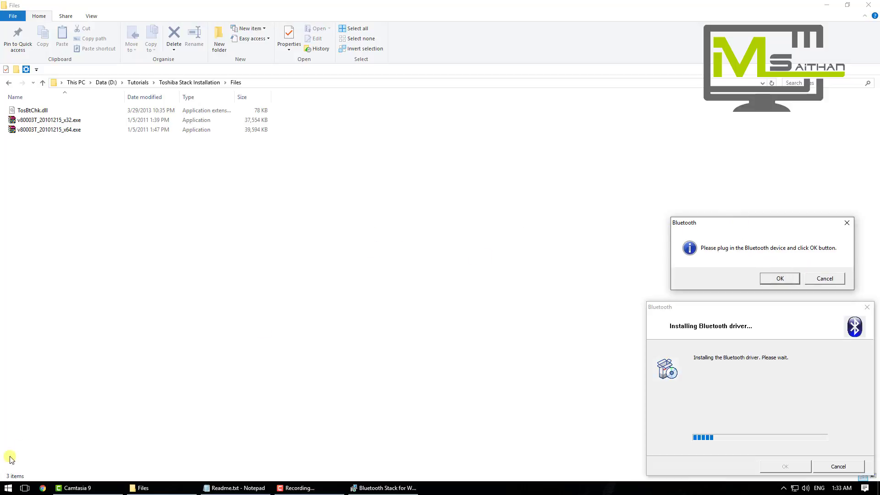
{"action": "left_click", "coordinate": [7, 488]}
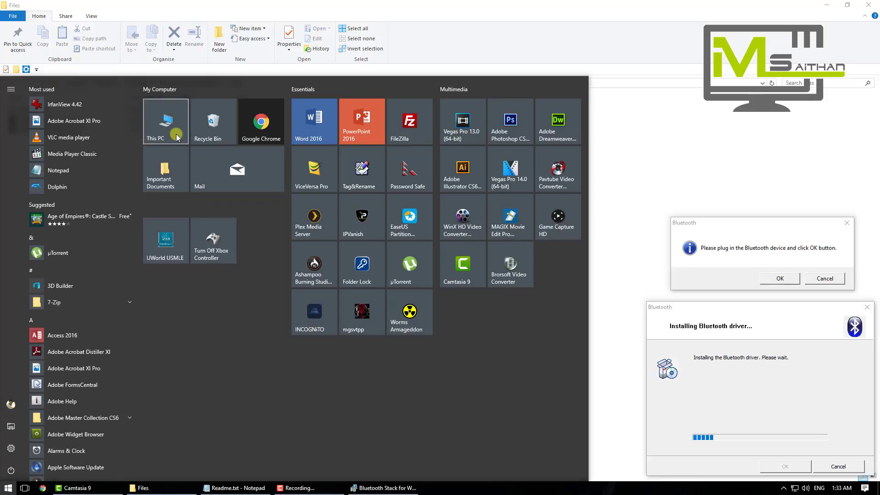
{"action": "left_click", "coordinate": [183, 138]}
{"action": "double_click", "coordinate": [155, 192]}
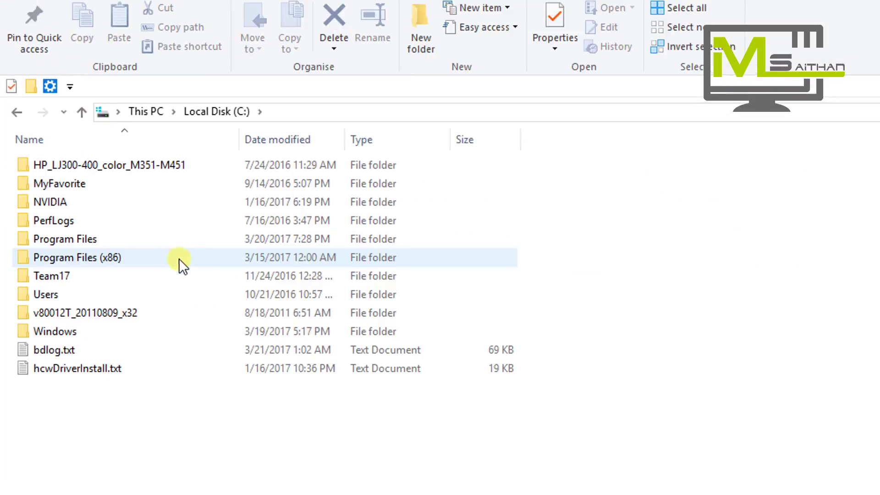
{"action": "double_click", "coordinate": [120, 257]}
Step: Open the tosrfusb driver folder inside Toshiba\Bluetooth Toshiba Stack\Drivers
{"action": "scroll", "coordinate": [212, 321], "scroll_direction": "down", "scroll_amount": 7}
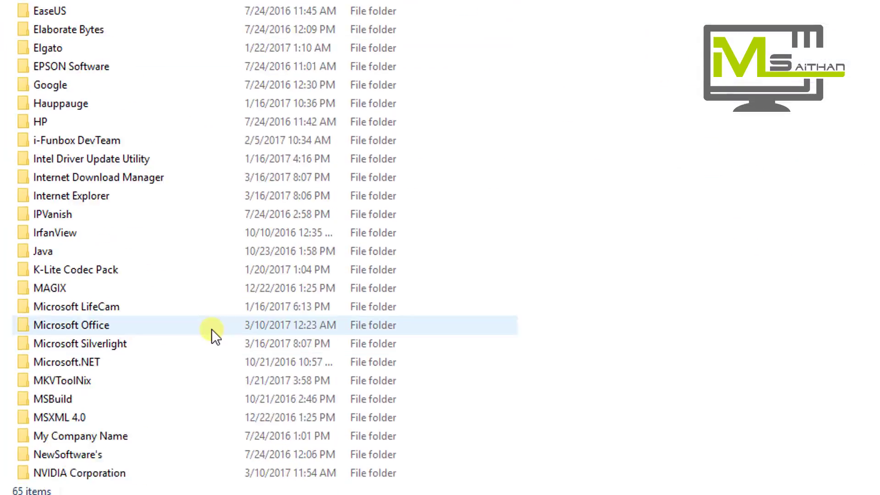
{"action": "scroll", "coordinate": [211, 296], "scroll_direction": "down", "scroll_amount": 1}
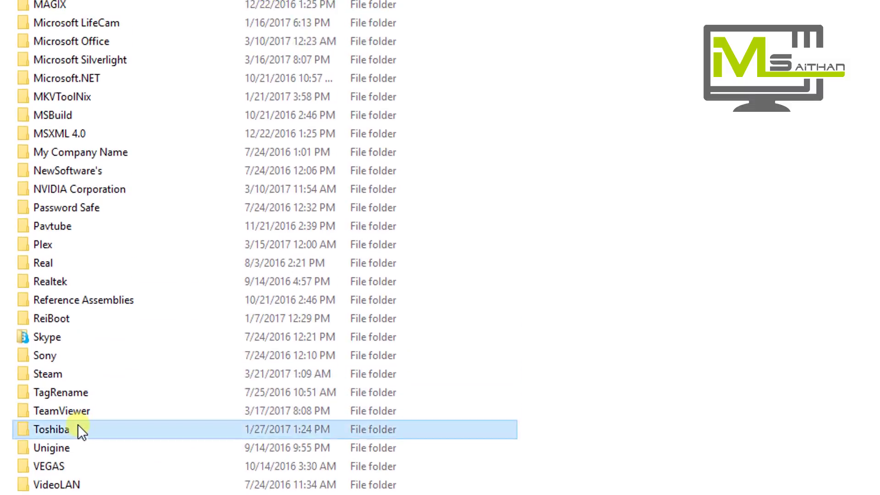
{"action": "double_click", "coordinate": [81, 362]}
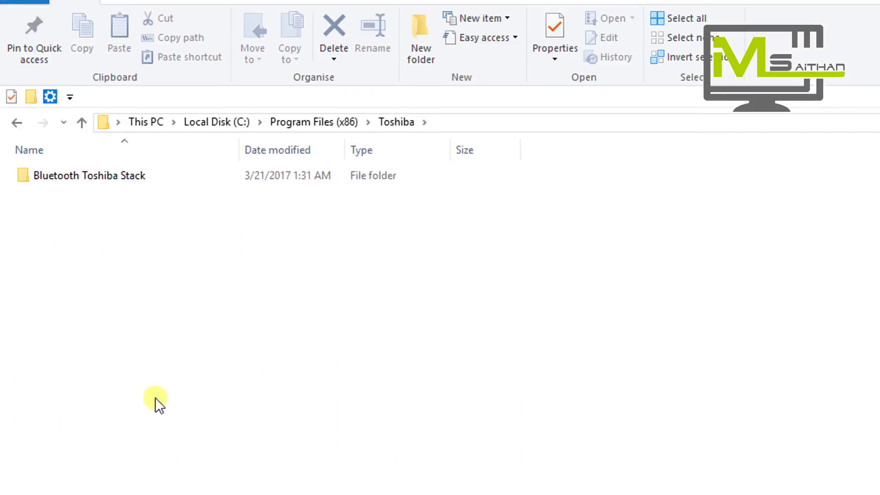
{"action": "double_click", "coordinate": [100, 175]}
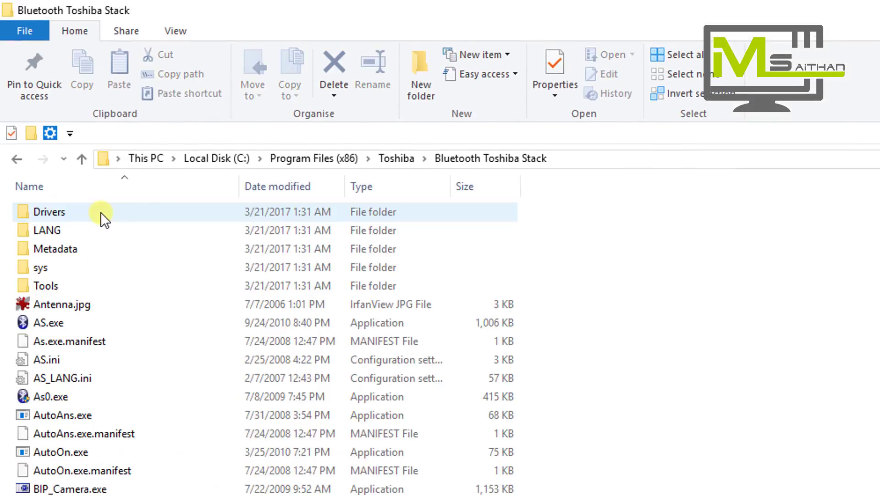
{"action": "double_click", "coordinate": [111, 211]}
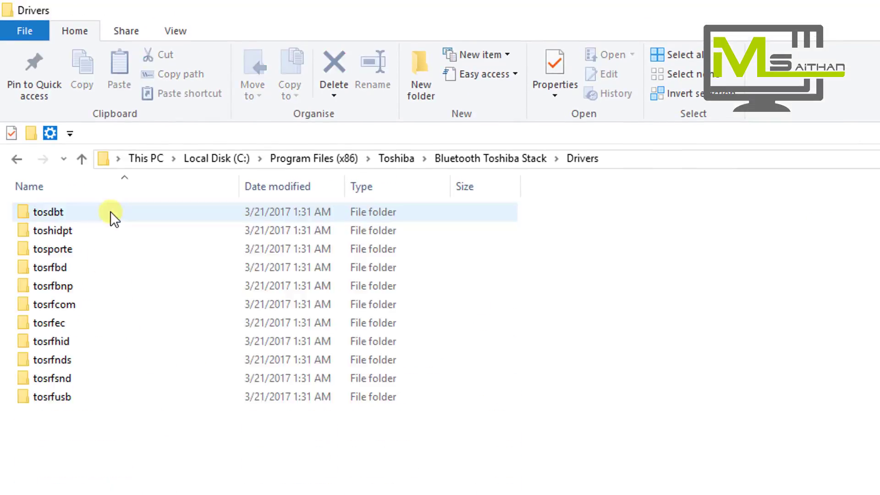
{"action": "left_click", "coordinate": [99, 400]}
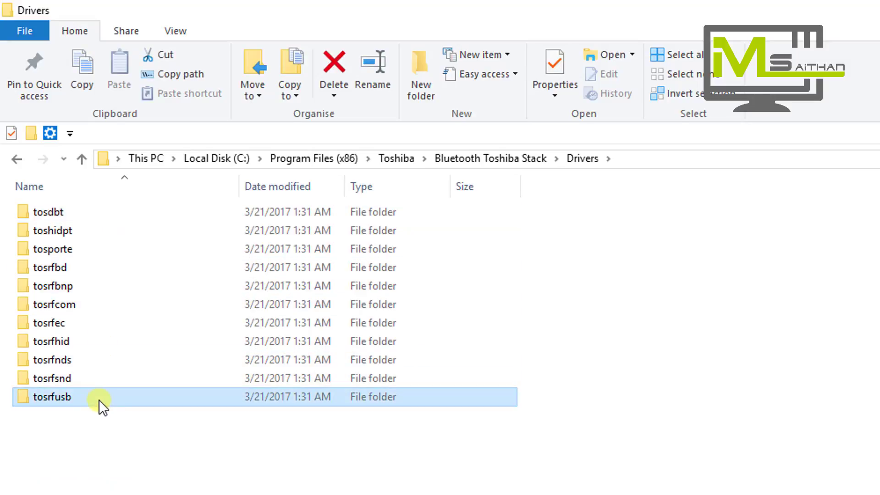
{"action": "double_click", "coordinate": [99, 400]}
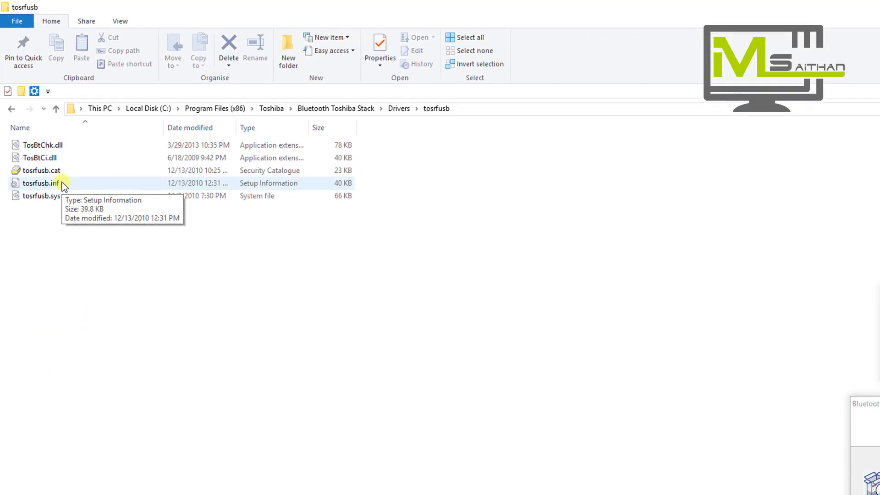
Step: Copy the tosrfusb.inf setup information file
{"action": "right_click", "coordinate": [62, 182]}
{"action": "left_click", "coordinate": [53, 183]}
{"action": "right_click", "coordinate": [52, 184]}
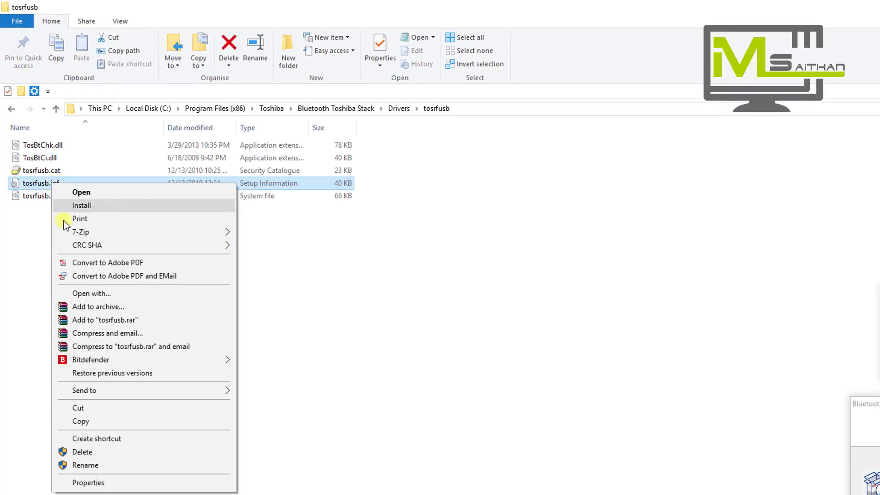
{"action": "left_click", "coordinate": [90, 418]}
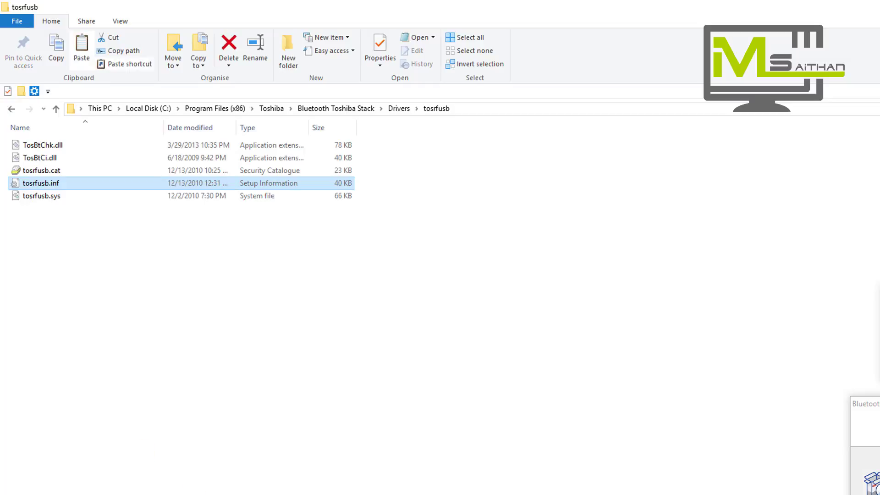
Step: Paste the copied tosrfusb.inf into the Toshiba Stack Installation\Files folder on Data (D:)
{"action": "key", "text": "alt+Tab"}
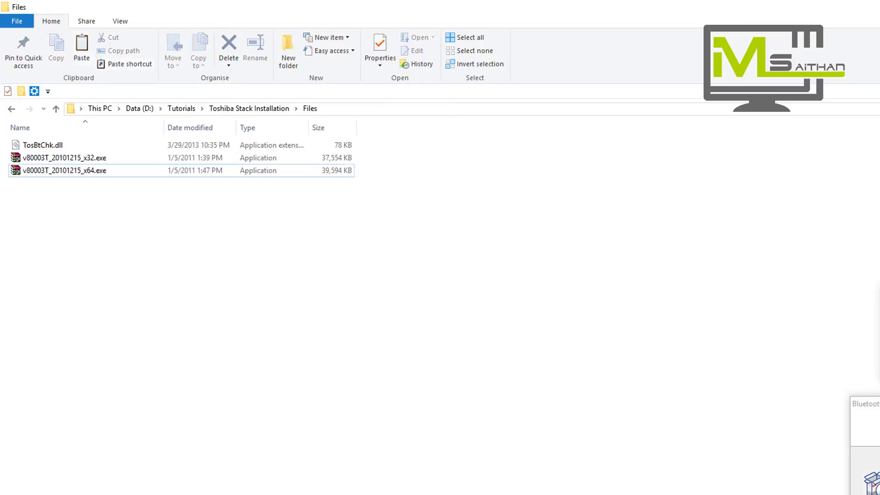
{"action": "right_click", "coordinate": [229, 220]}
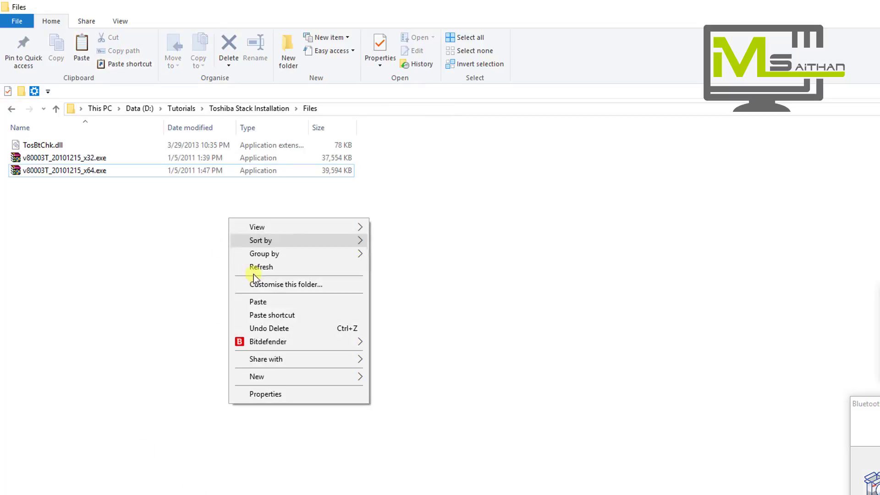
{"action": "left_click", "coordinate": [259, 302]}
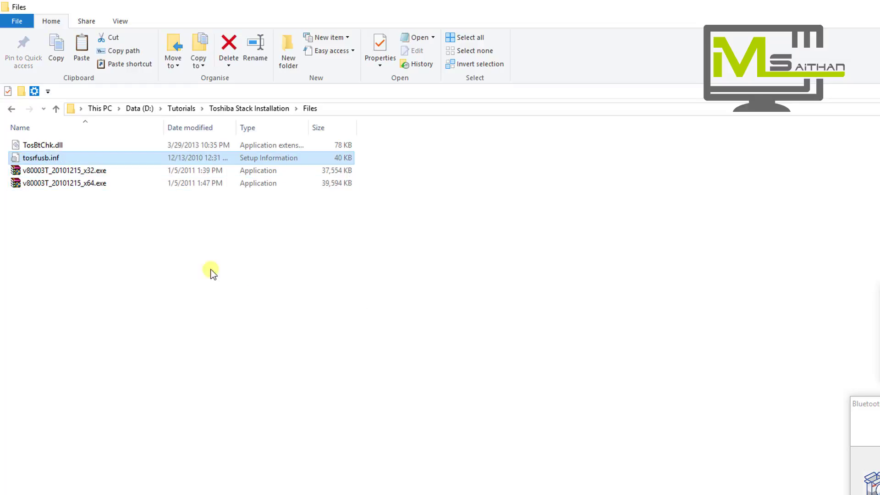
Step: Open the tosrfusb.inf copy with Notepad and maximize its window
{"action": "right_click", "coordinate": [45, 160]}
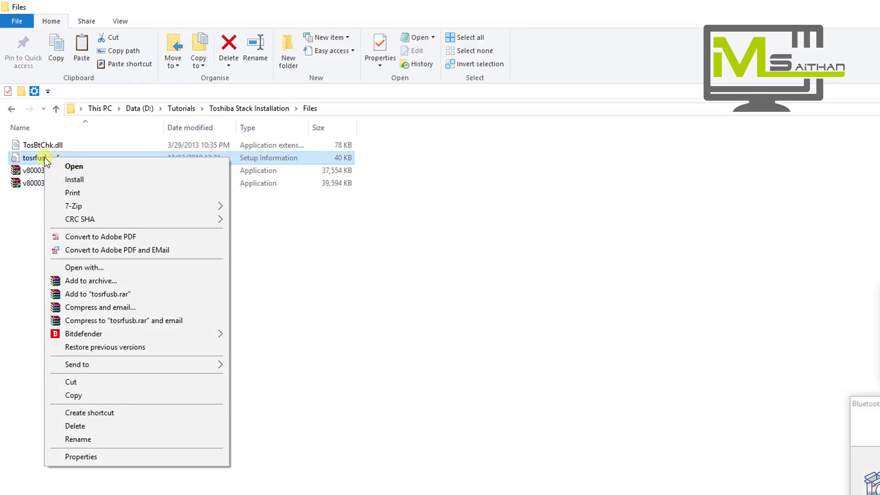
{"action": "left_click", "coordinate": [136, 272]}
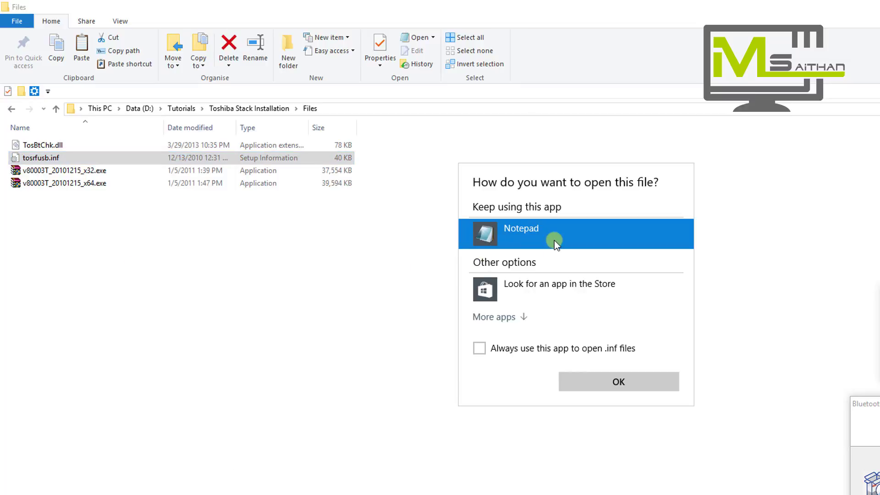
{"action": "left_click", "coordinate": [598, 381]}
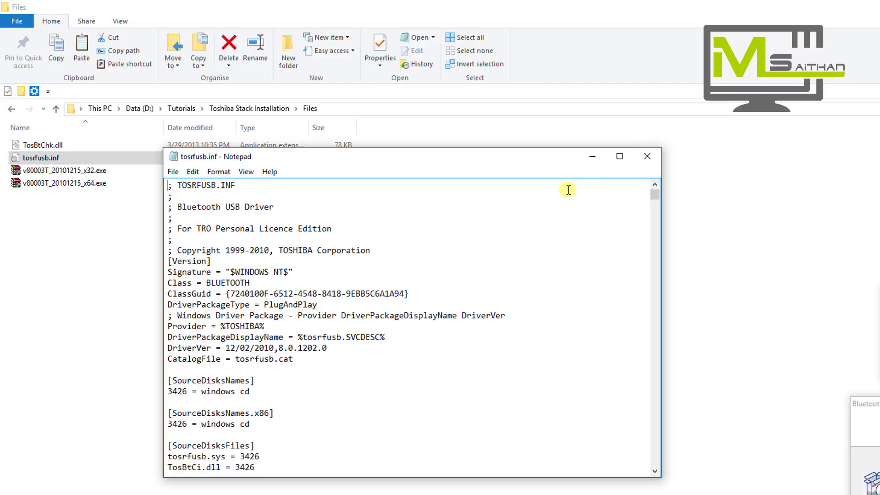
{"action": "left_click", "coordinate": [619, 156]}
Step: Examine the [Standard] device list in tosrfusb.inf, including the TRO Addition 2010/11/29 block, down to its last entry
{"action": "mouse_move", "coordinate": [875, 51]}
{"action": "left_mouse_down"}
{"action": "mouse_move", "coordinate": [876, 471]}
{"action": "mouse_move", "coordinate": [876, 42]}
{"action": "left_mouse_up"}
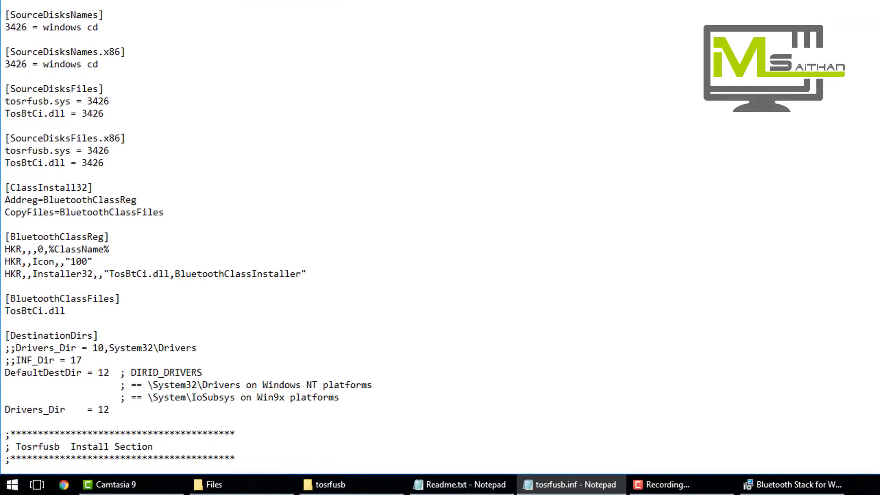
{"action": "scroll", "coordinate": [321, 275], "scroll_direction": "down", "scroll_amount": 2}
{"action": "scroll", "coordinate": [215, 144], "scroll_direction": "down", "scroll_amount": 10}
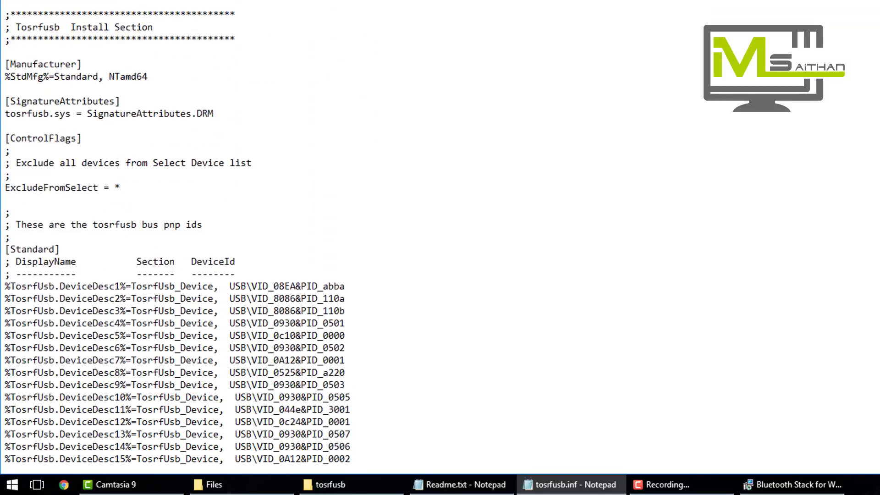
{"action": "left_click_drag", "start_coordinate": [63, 238], "coordinate": [10, 236]}
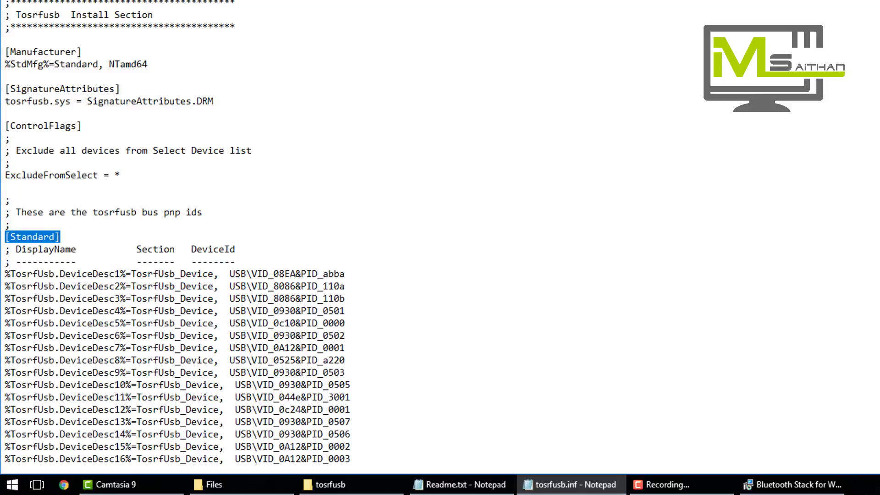
{"action": "scroll", "coordinate": [178, 236], "scroll_direction": "down", "scroll_amount": 10}
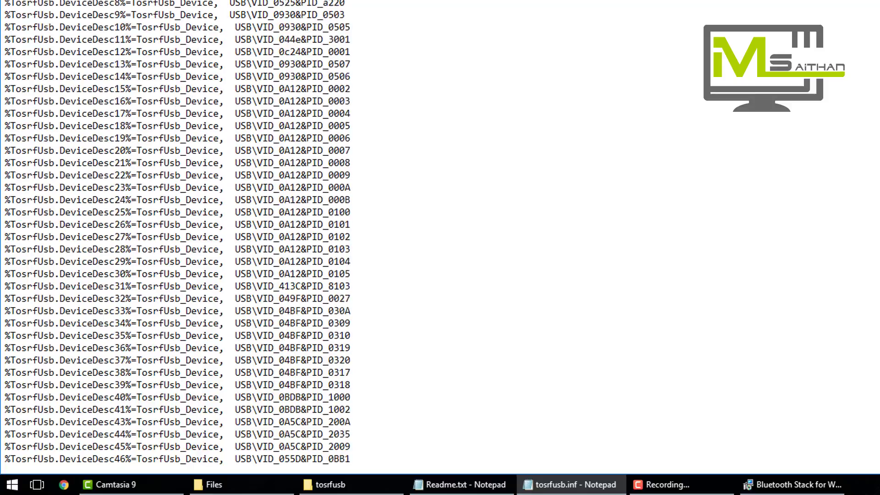
{"action": "scroll", "coordinate": [178, 236], "scroll_direction": "down", "scroll_amount": 20}
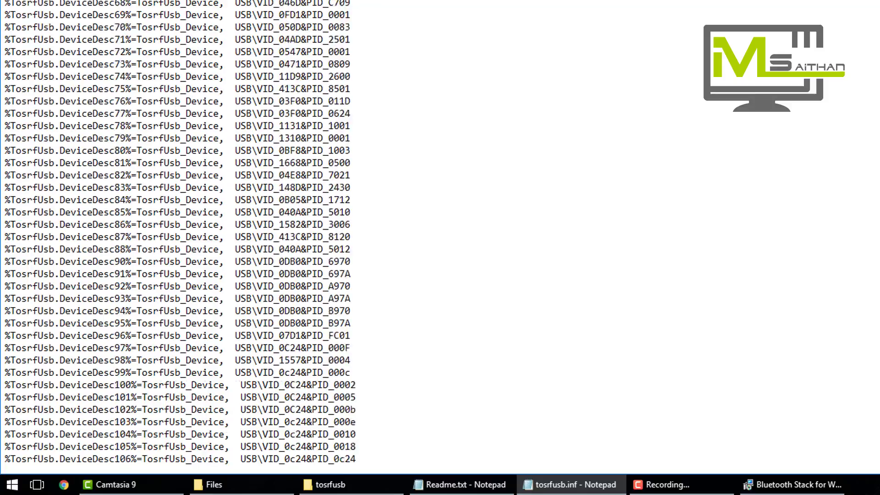
{"action": "scroll", "coordinate": [178, 236], "scroll_direction": "down", "scroll_amount": 18}
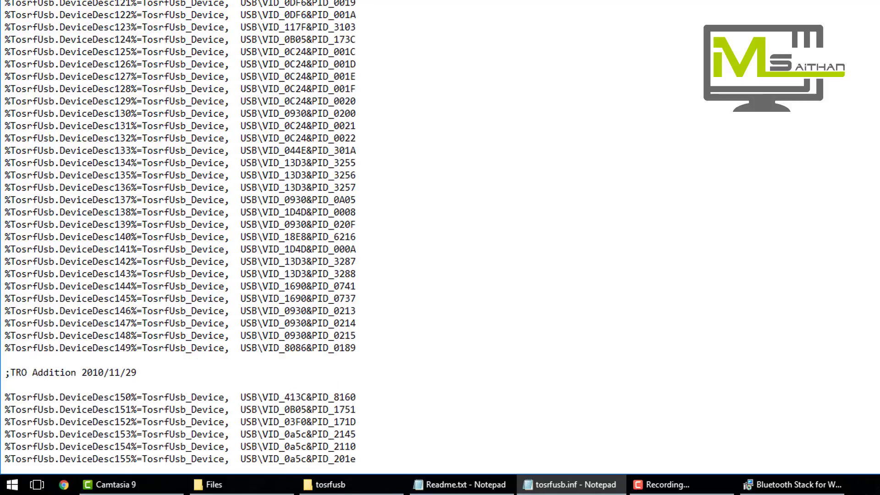
{"action": "scroll", "coordinate": [177, 236], "scroll_direction": "down", "scroll_amount": 5}
{"action": "left_click", "coordinate": [148, 202]}
{"action": "left_click_drag", "start_coordinate": [148, 202], "coordinate": [16, 200]}
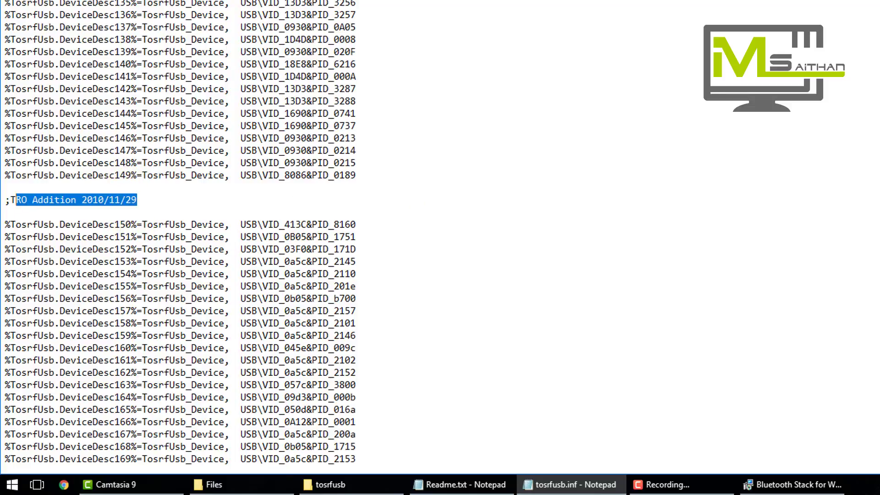
{"action": "scroll", "coordinate": [450, 211], "scroll_direction": "down", "scroll_amount": 15}
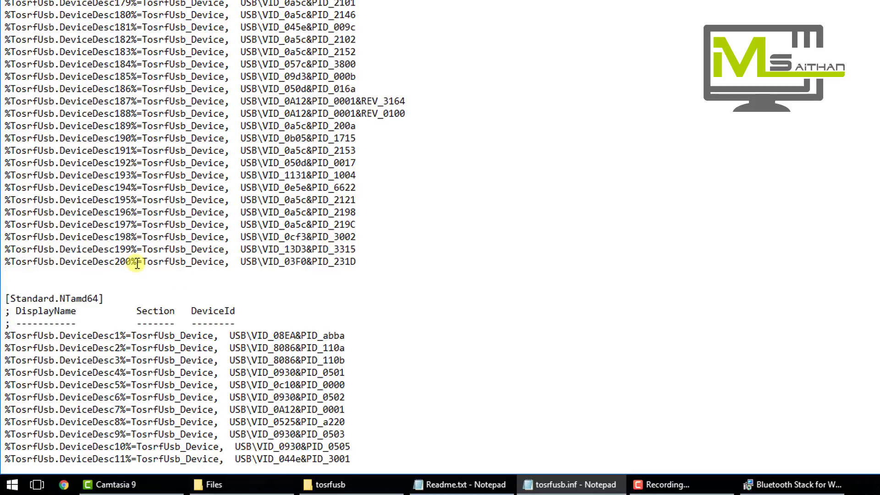
Step: Duplicate the DeviceDesc200 line at the end of the [Standard] section on a new line and renumber the copy DeviceDesc201
{"action": "left_click_drag", "start_coordinate": [137, 264], "coordinate": [117, 264]}
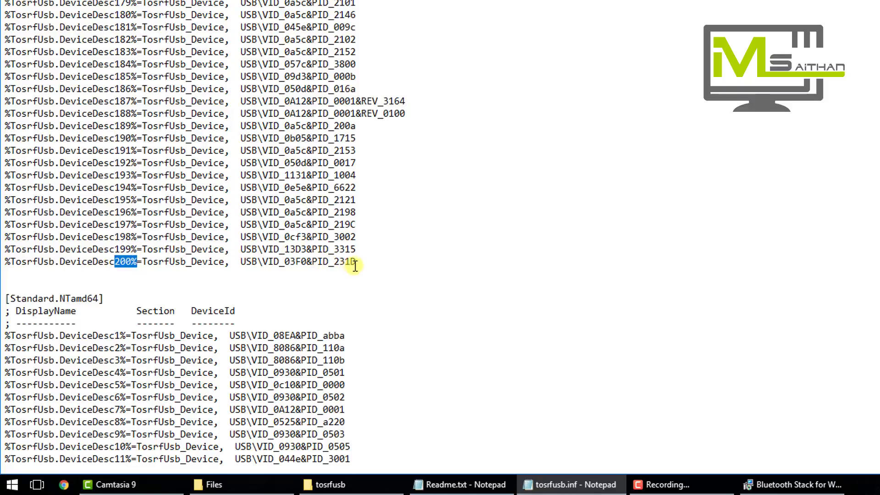
{"action": "left_click_drag", "start_coordinate": [356, 261], "coordinate": [3, 260]}
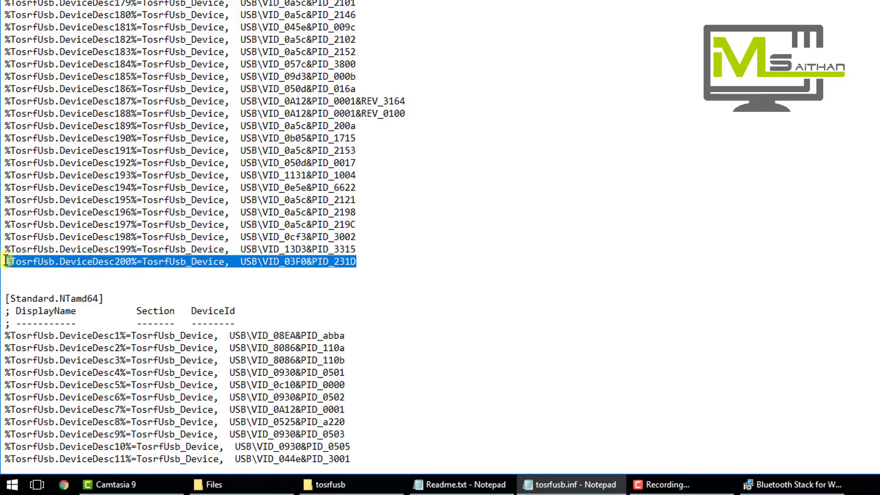
{"action": "left_click_drag", "start_coordinate": [115, 260], "coordinate": [132, 261]}
{"action": "left_click", "coordinate": [367, 262]}
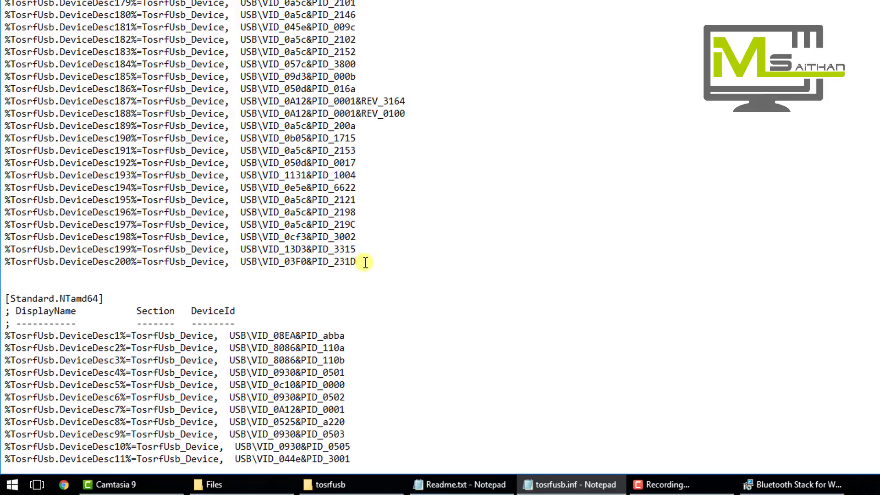
{"action": "key", "text": "Return"}
{"action": "key", "text": "ctrl+v"}
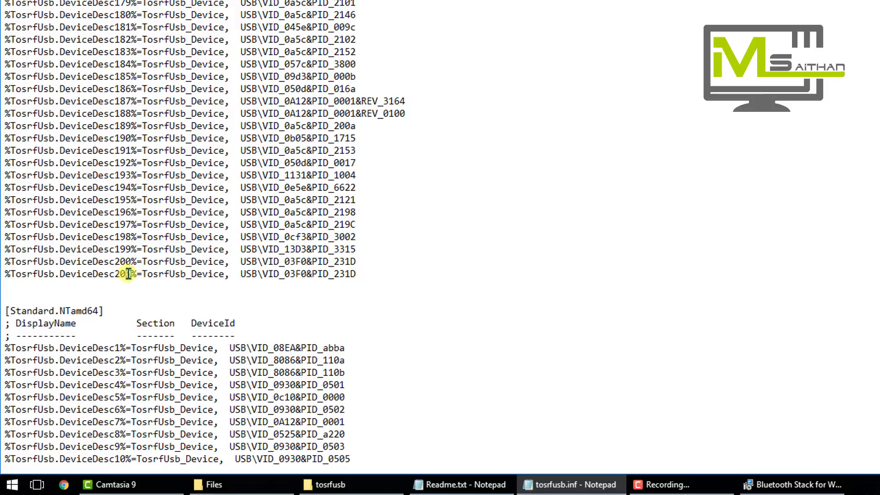
{"action": "left_click_drag", "start_coordinate": [126, 274], "coordinate": [132, 274]}
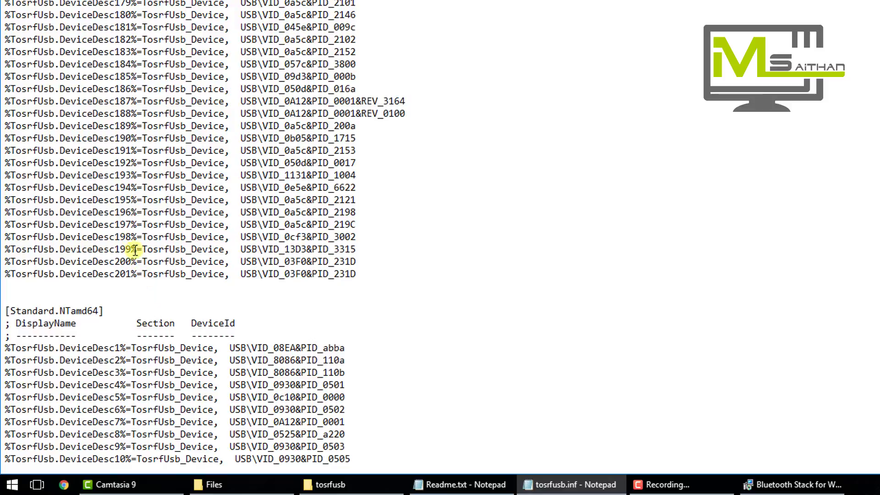
{"action": "left_click_drag", "start_coordinate": [132, 260], "coordinate": [119, 274]}
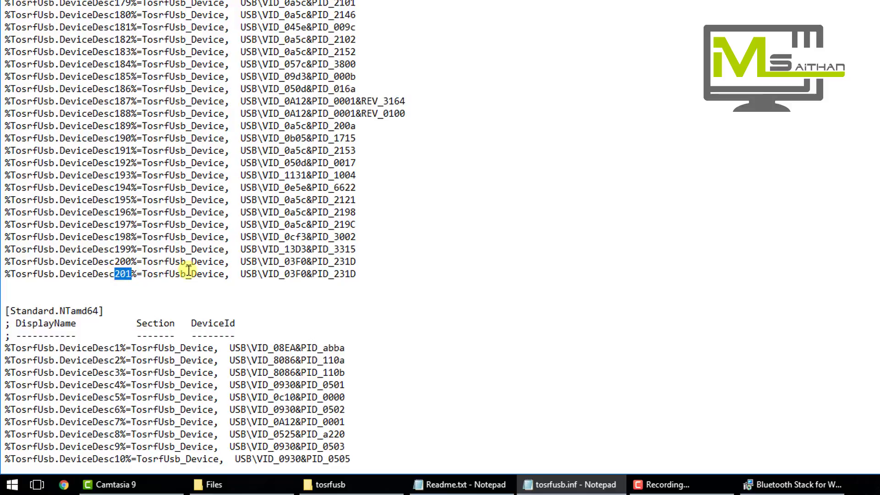
Step: Replace the device ID on the [Standard] section's DeviceDesc201 line with USB\VID_0B05&PID_17B5 copied from Readme.txt
{"action": "left_click_drag", "start_coordinate": [356, 273], "coordinate": [239, 275]}
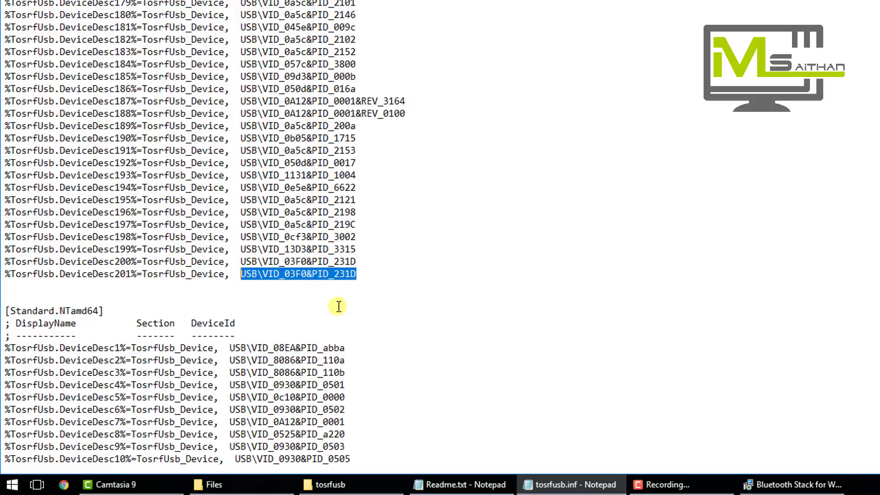
{"action": "key", "text": "Delete"}
{"action": "left_click", "coordinate": [460, 484]}
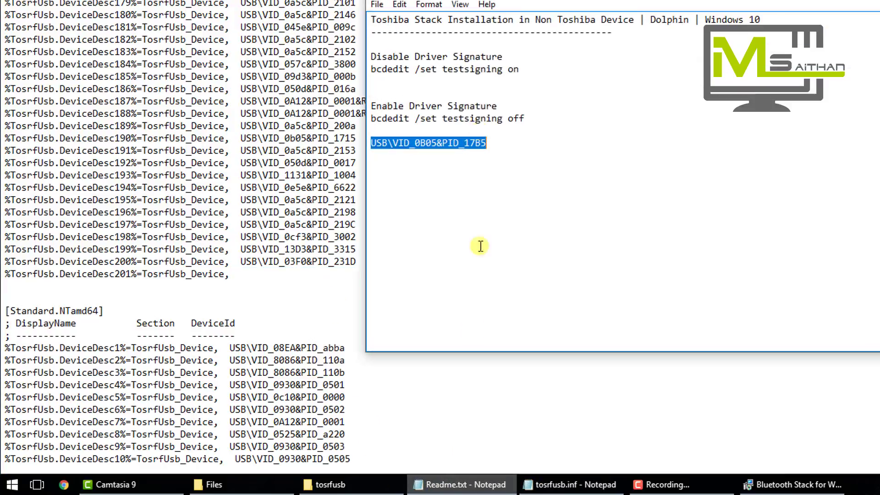
{"action": "right_click", "coordinate": [448, 143]}
{"action": "left_click", "coordinate": [477, 186]}
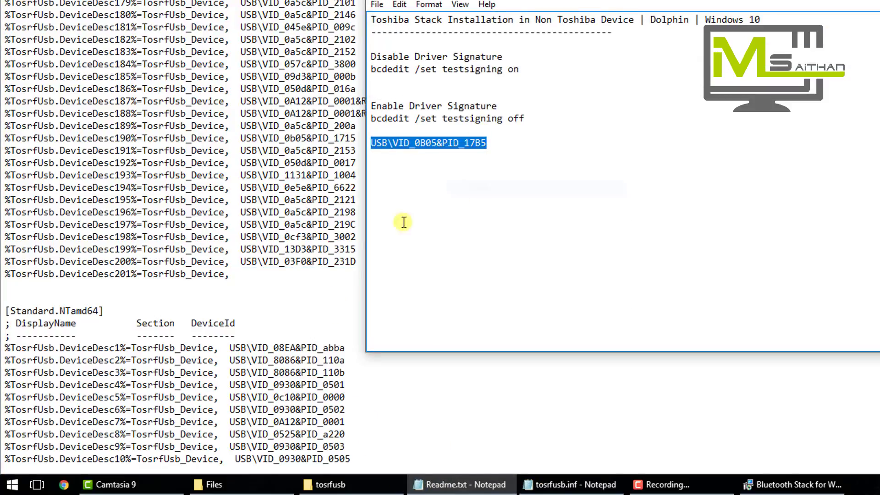
{"action": "left_click", "coordinate": [264, 270]}
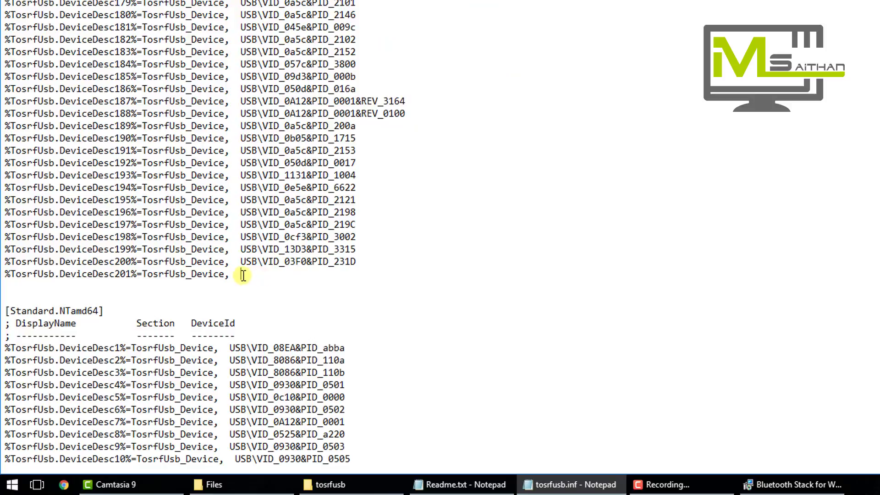
{"action": "key", "text": "ctrl+v"}
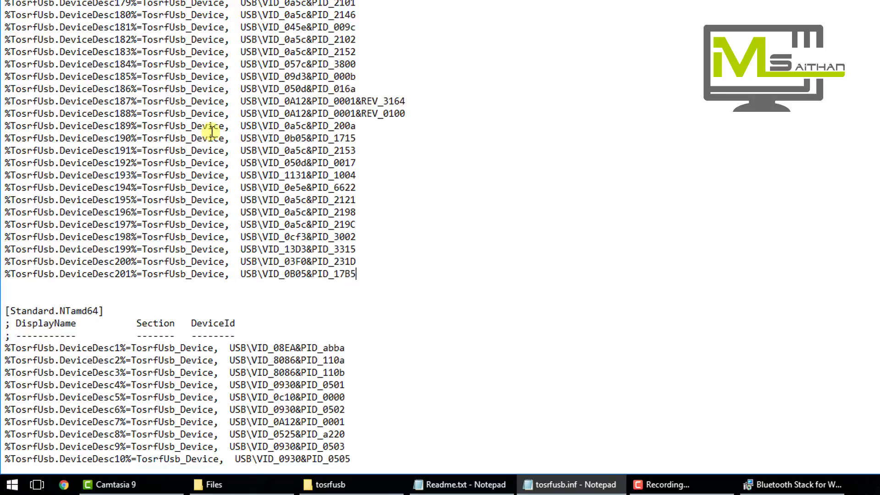
Step: Duplicate the last DeviceDesc200 line of the [Standard.NTamd64] section on a new line and renumber the copy DeviceDesc201
{"action": "left_click_drag", "start_coordinate": [108, 311], "coordinate": [5, 311]}
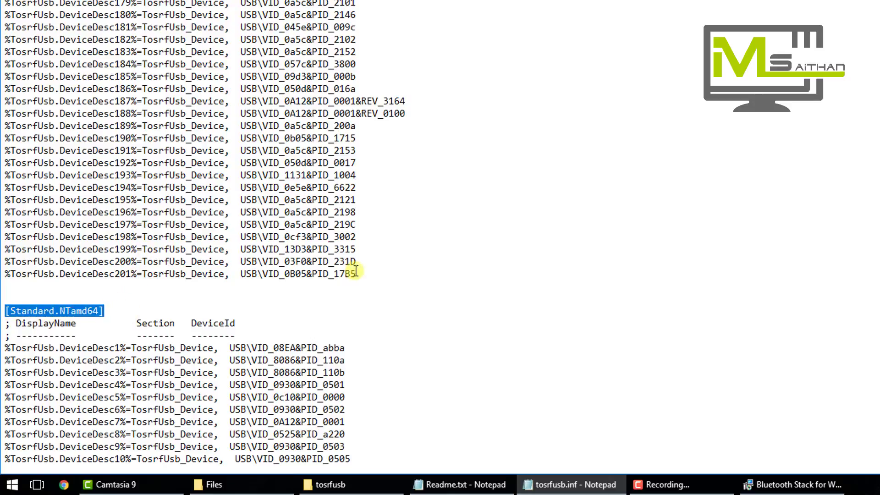
{"action": "scroll", "coordinate": [220, 238], "scroll_direction": "down", "scroll_amount": 20}
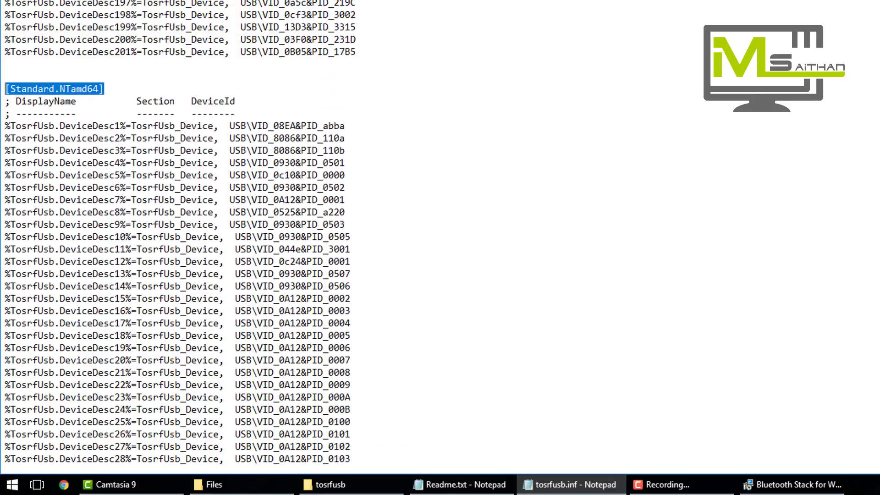
{"action": "scroll", "coordinate": [220, 238], "scroll_direction": "down", "scroll_amount": 20}
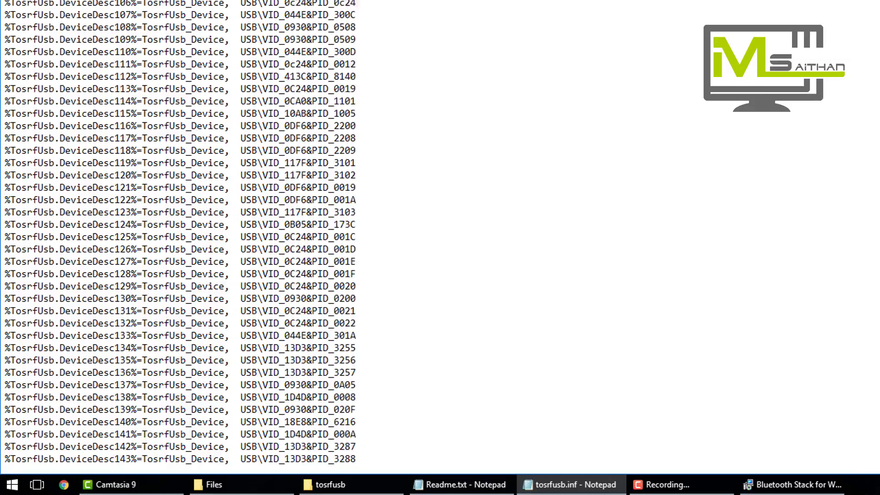
{"action": "scroll", "coordinate": [220, 238], "scroll_direction": "down", "scroll_amount": 7}
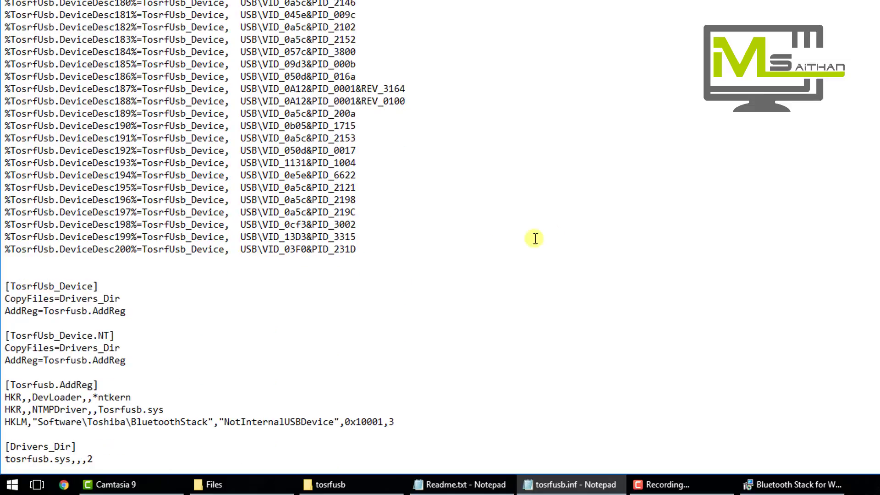
{"action": "left_click", "coordinate": [358, 257]}
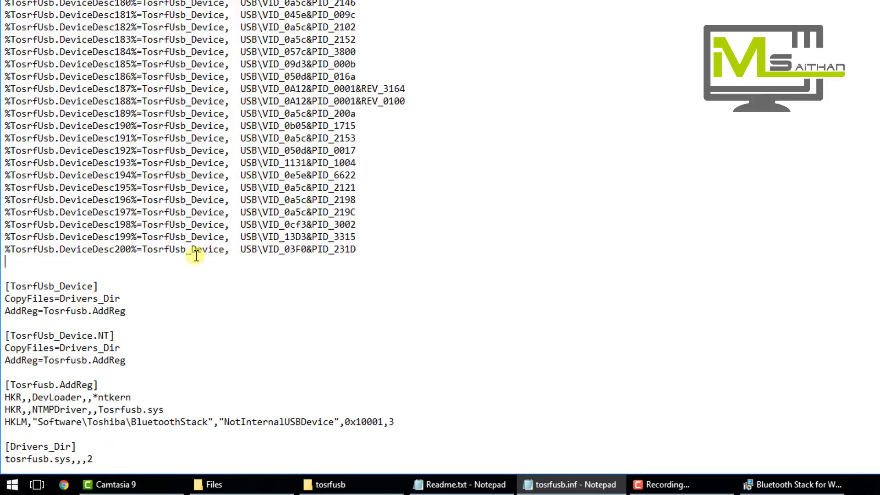
{"action": "left_click_drag", "start_coordinate": [183, 254], "coordinate": [8, 251]}
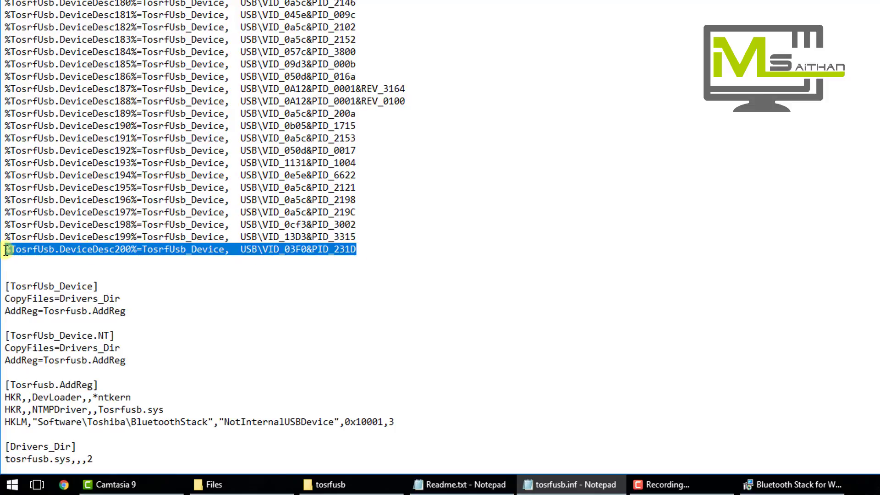
{"action": "left_click", "coordinate": [379, 248]}
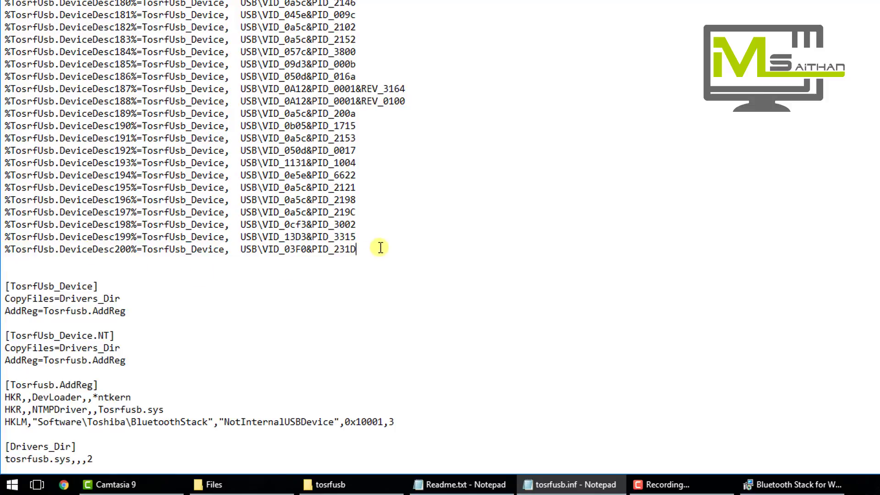
{"action": "key", "text": "Return"}
{"action": "key", "text": "ctrl+v"}
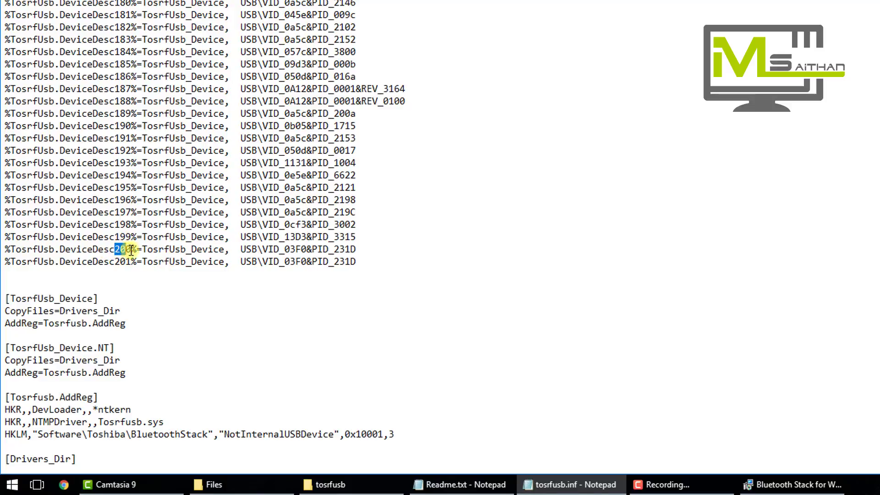
{"action": "left_click_drag", "start_coordinate": [131, 251], "coordinate": [114, 262]}
Step: Replace the device ID on the [Standard.NTamd64] section's DeviceDesc201 line with USB\VID_0B05&PID_17B5 copied from Readme.txt
{"action": "left_click_drag", "start_coordinate": [356, 262], "coordinate": [247, 262]}
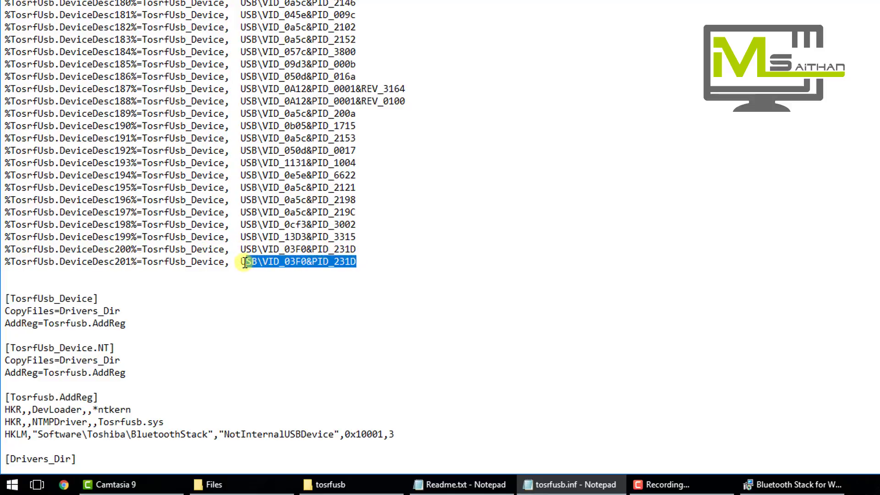
{"action": "key", "text": "ctrl+x"}
{"action": "left_click", "coordinate": [438, 485]}
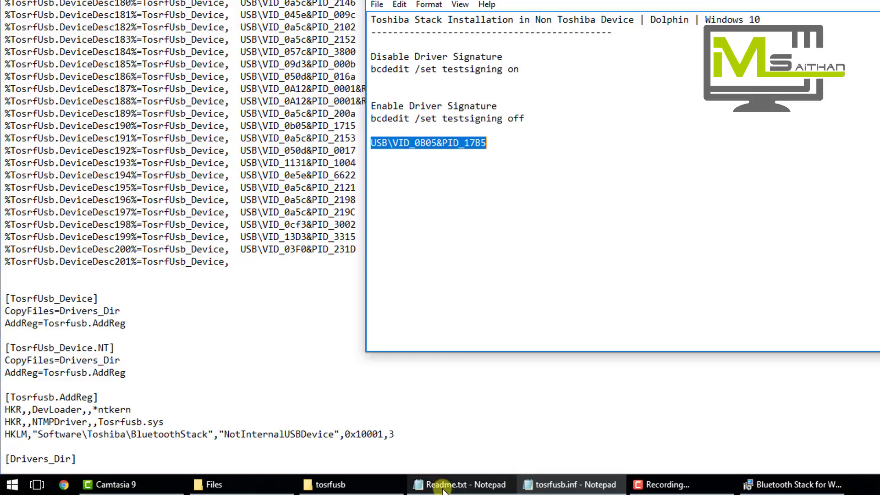
{"action": "right_click", "coordinate": [417, 141]}
{"action": "left_click", "coordinate": [450, 184]}
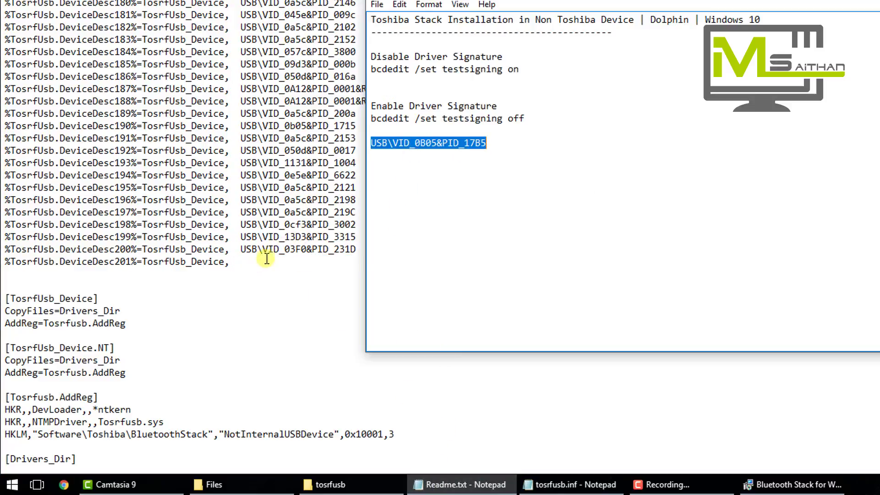
{"action": "left_click", "coordinate": [252, 261]}
{"action": "key", "text": "ctrl+v"}
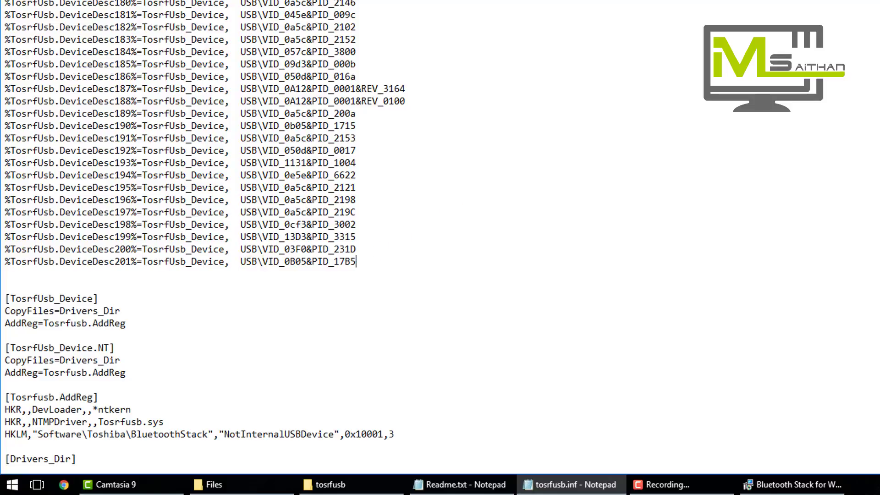
Step: Duplicate the last DeviceDesc200 line of the [Strings] section on a new line and renumber the copy DeviceDesc201
{"action": "scroll", "coordinate": [311, 229], "scroll_direction": "down", "scroll_amount": 11}
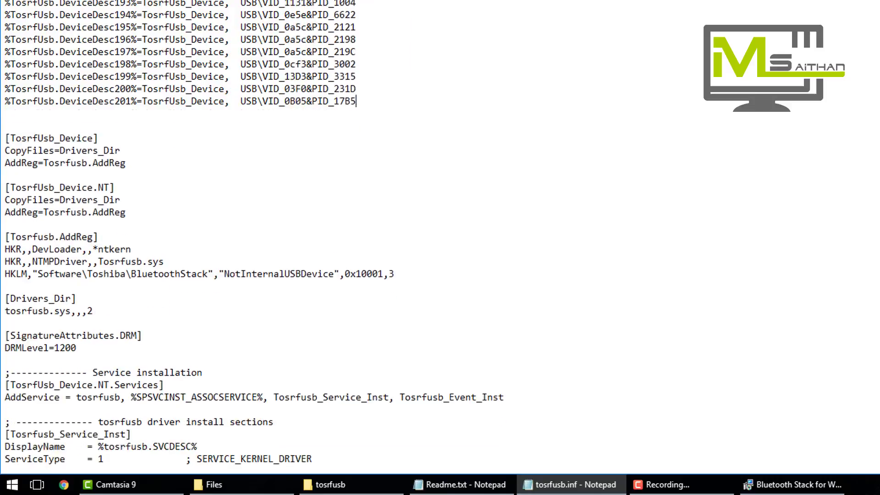
{"action": "scroll", "coordinate": [311, 229], "scroll_direction": "down", "scroll_amount": 10}
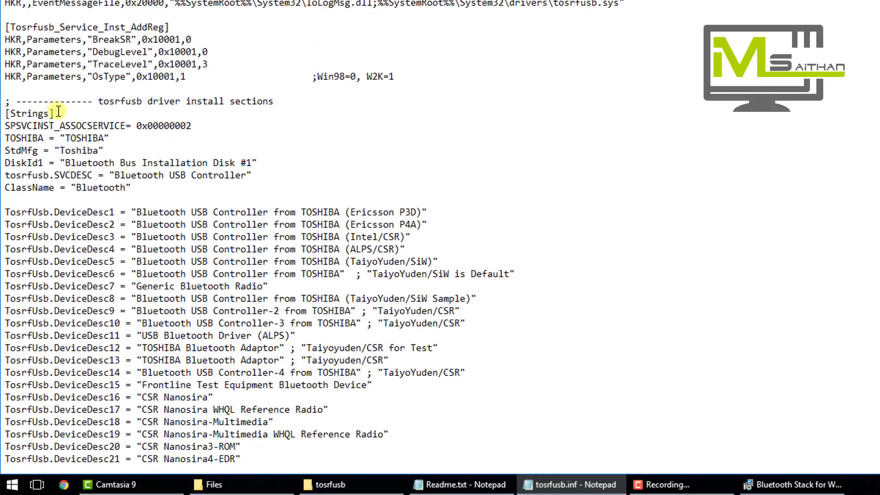
{"action": "left_click_drag", "start_coordinate": [54, 113], "coordinate": [4, 113]}
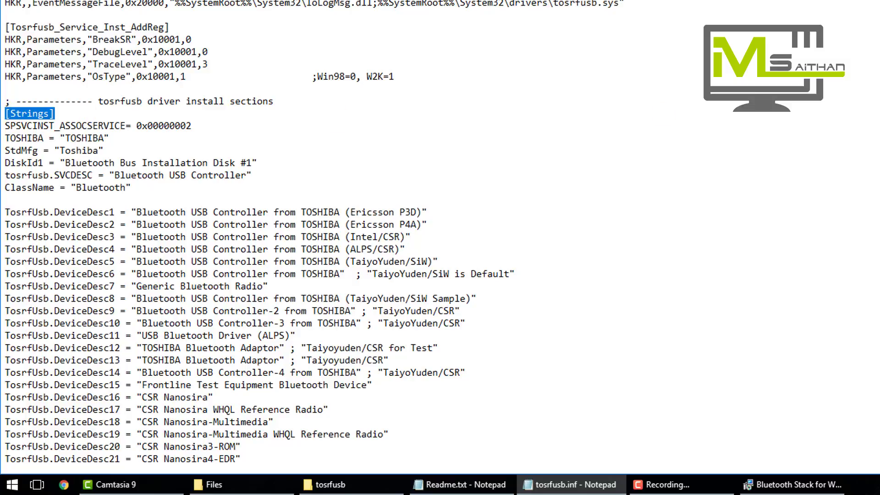
{"action": "scroll", "coordinate": [312, 229], "scroll_direction": "down", "scroll_amount": 20}
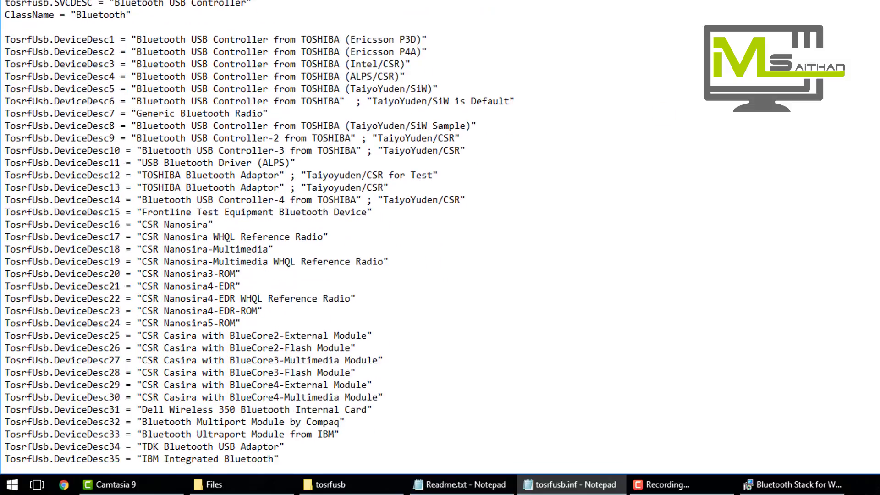
{"action": "scroll", "coordinate": [311, 229], "scroll_direction": "down", "scroll_amount": 20}
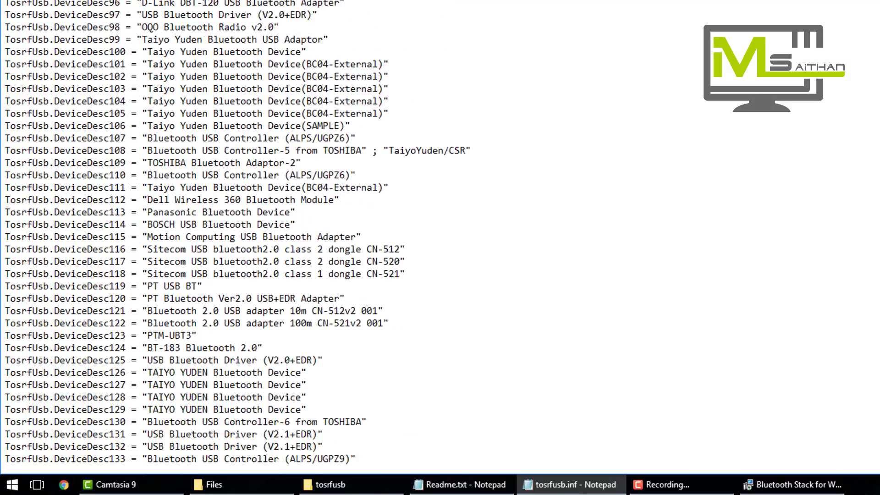
{"action": "scroll", "coordinate": [312, 229], "scroll_direction": "down", "scroll_amount": 10}
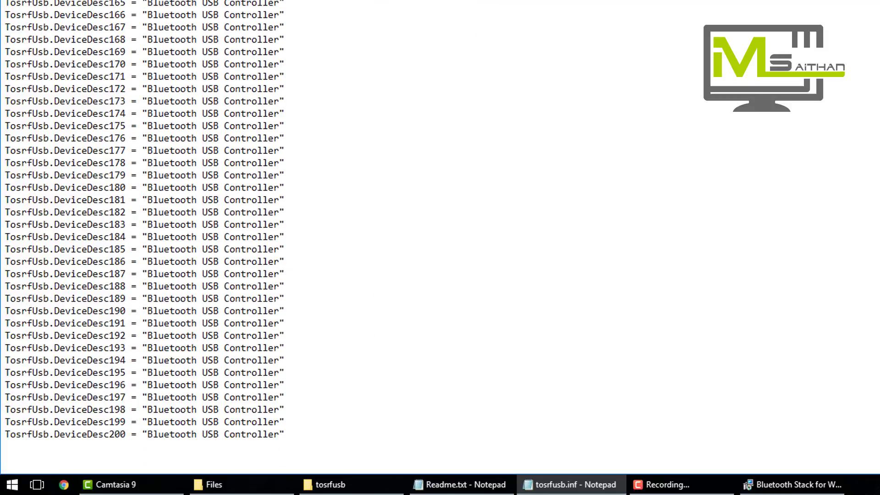
{"action": "left_click_drag", "start_coordinate": [297, 433], "coordinate": [7, 435]}
{"action": "left_click", "coordinate": [310, 434]}
{"action": "key", "text": "ctrl+v"}
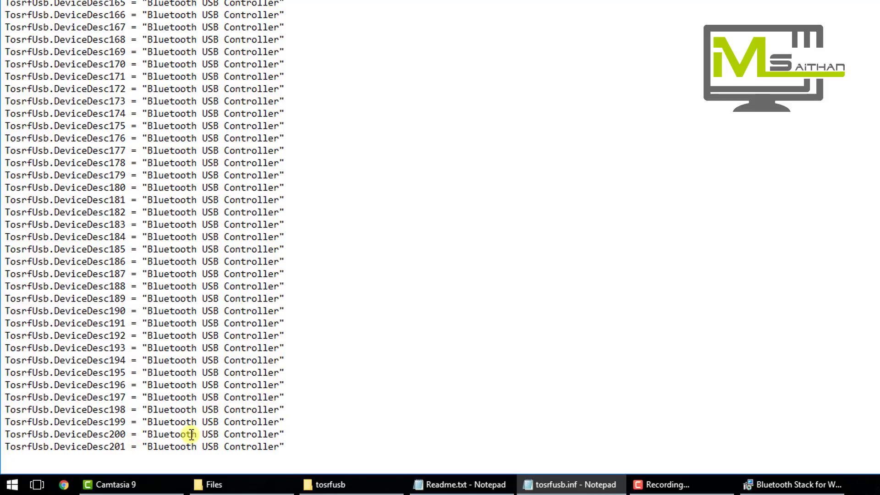
Step: Change the DeviceDesc201 description in [Strings] to "Toshiba", and save and close tosrfusb.inf
{"action": "left_click_drag", "start_coordinate": [149, 448], "coordinate": [279, 451]}
{"action": "type", "text": "Toshiba"}
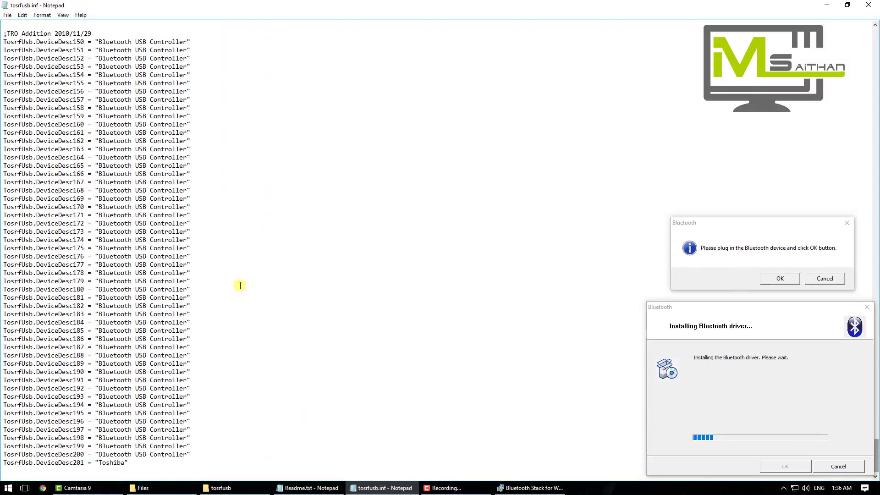
{"action": "left_click", "coordinate": [7, 15]}
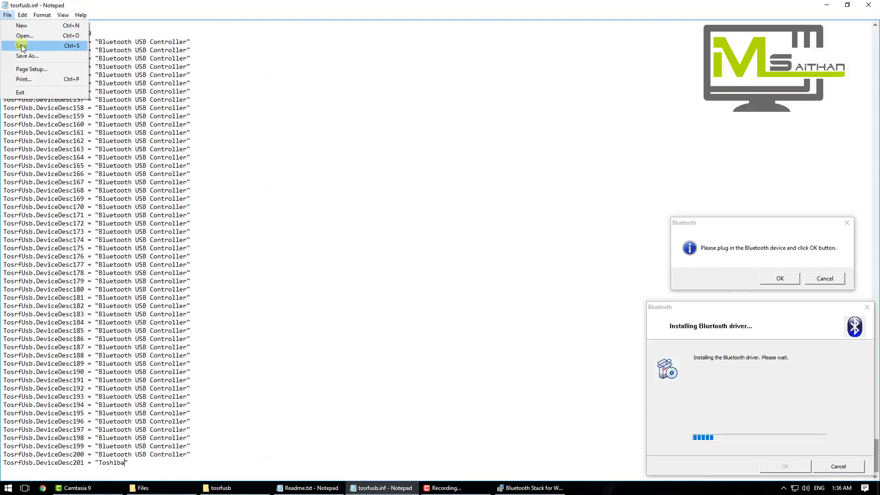
{"action": "left_click", "coordinate": [22, 46]}
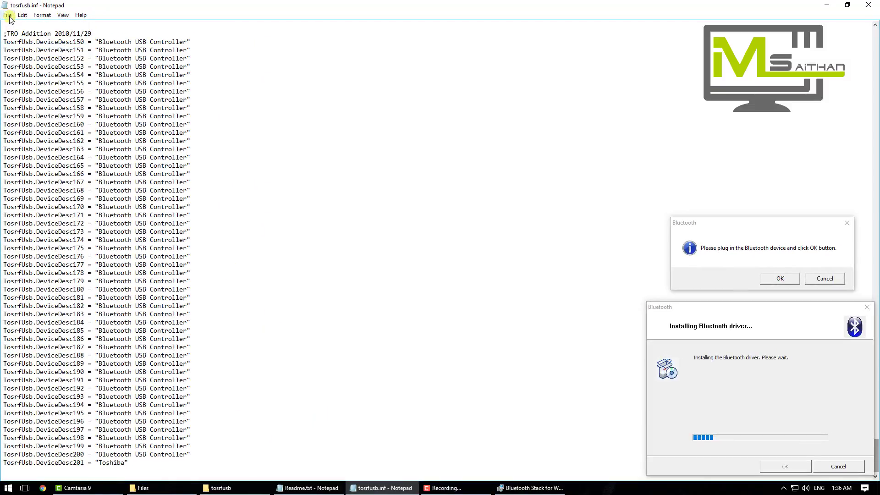
{"action": "left_click", "coordinate": [866, 6]}
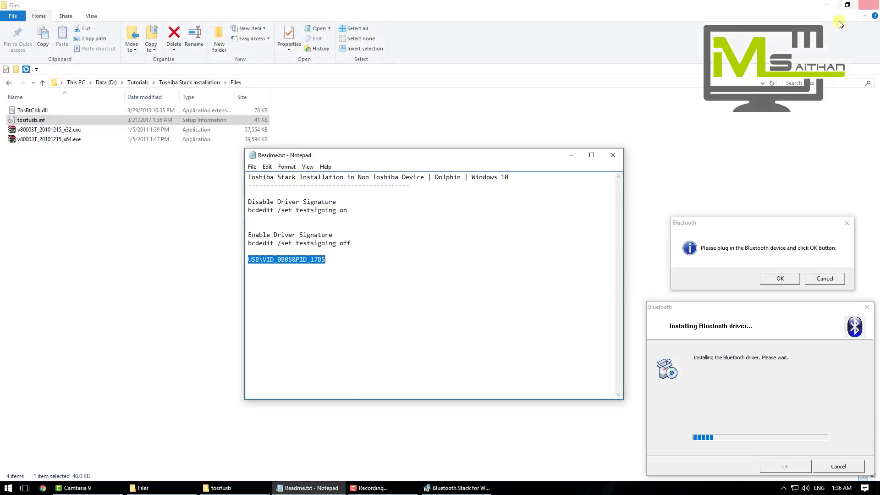
Step: Copy the edited tosrfusb.inf from the Files folder and switch to C:\Program Files (x86)\Toshiba\Bluetooth Toshiba Stack\Drivers\tosrfusb
{"action": "left_click", "coordinate": [162, 223]}
{"action": "right_click", "coordinate": [41, 119]}
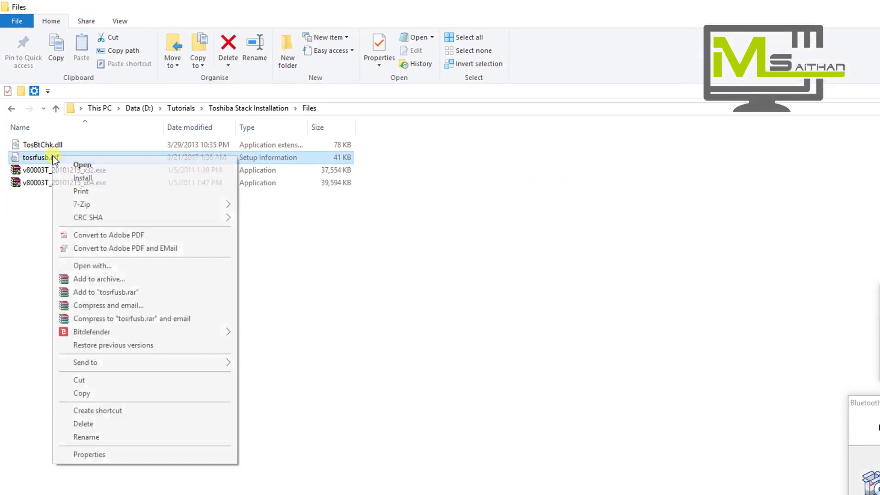
{"action": "left_click", "coordinate": [80, 393]}
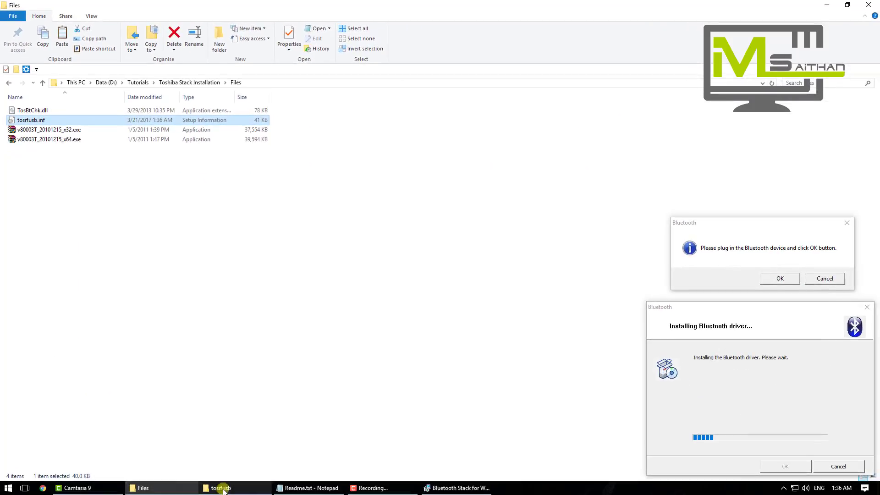
{"action": "left_click", "coordinate": [223, 489]}
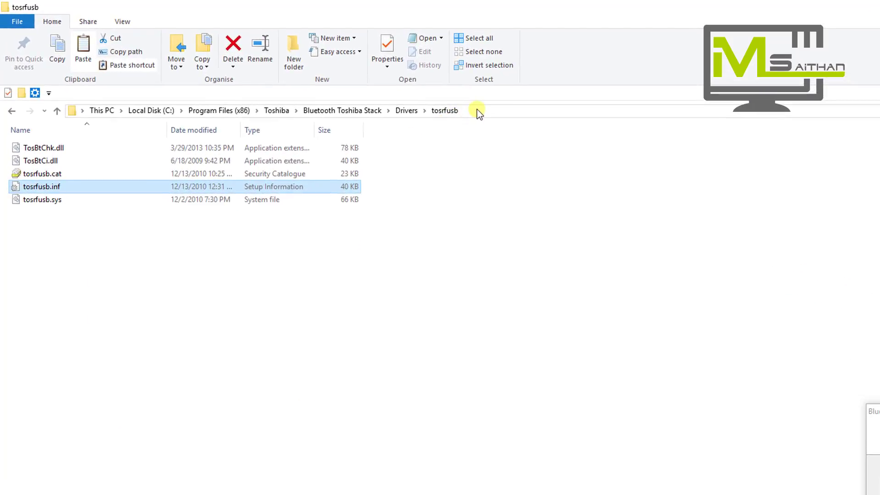
{"action": "left_click", "coordinate": [357, 82]}
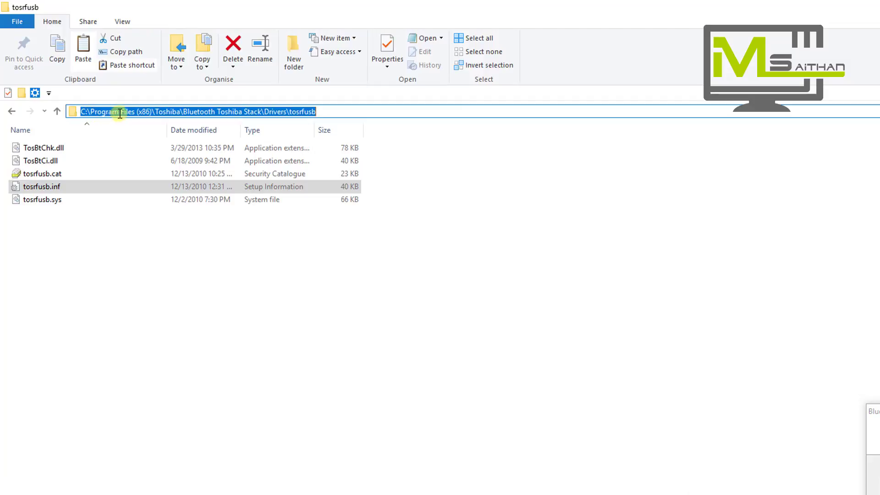
Step: Rename the original tosrfusb.inf in the Toshiba driver folder as oldtosrfusb.inf, granting administrator permission
{"action": "left_click", "coordinate": [42, 188]}
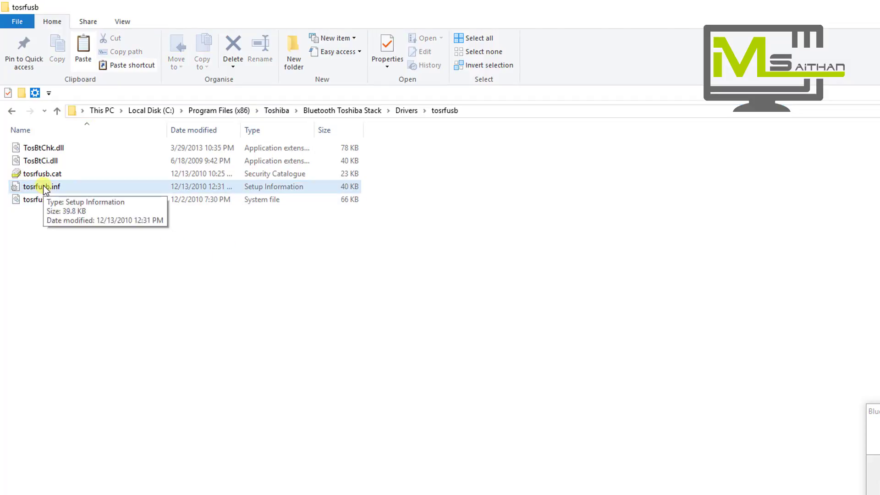
{"action": "key", "text": "F2"}
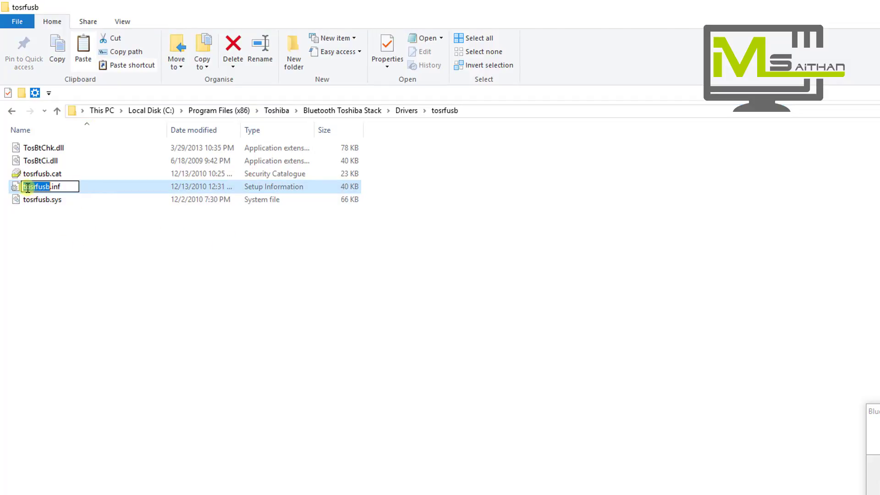
{"action": "key", "text": "Home"}
{"action": "type", "text": "old"}
{"action": "key", "text": "Return"}
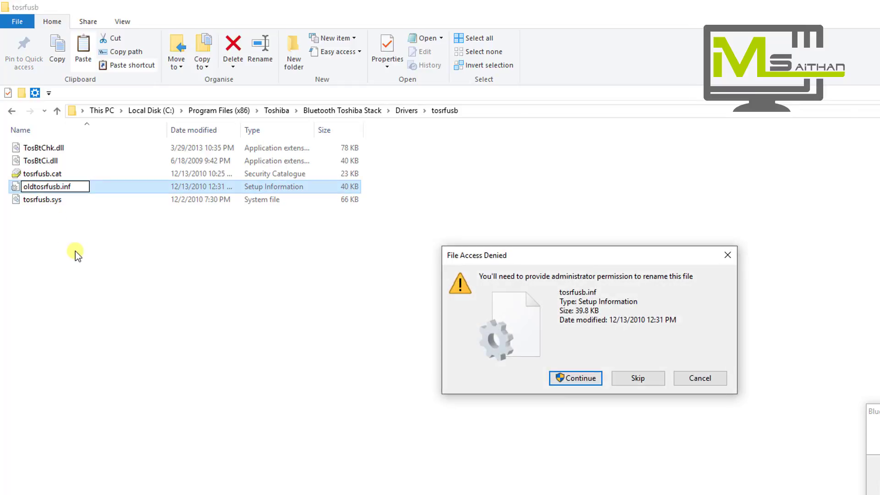
{"action": "left_click", "coordinate": [568, 380]}
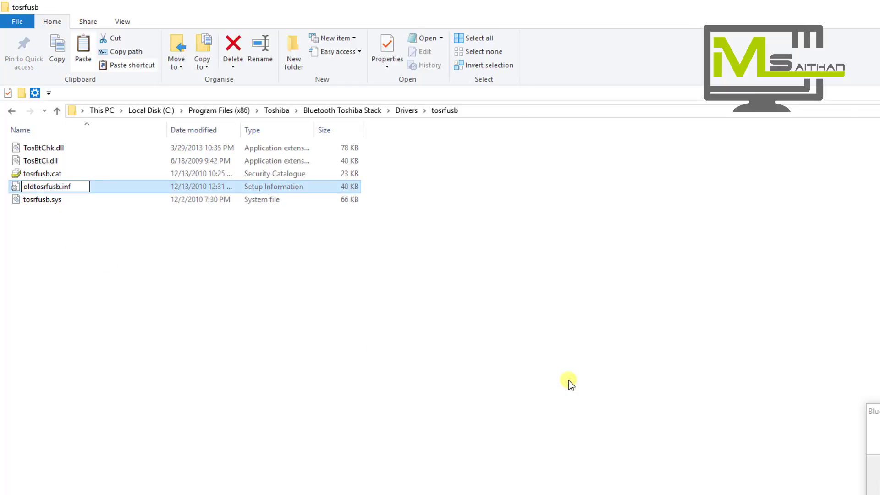
Step: Paste the edited tosrfusb.inf into the Toshiba tosrfusb driver folder, granting administrator permission
{"action": "right_click", "coordinate": [133, 248]}
{"action": "left_click", "coordinate": [177, 333]}
{"action": "left_click", "coordinate": [547, 250]}
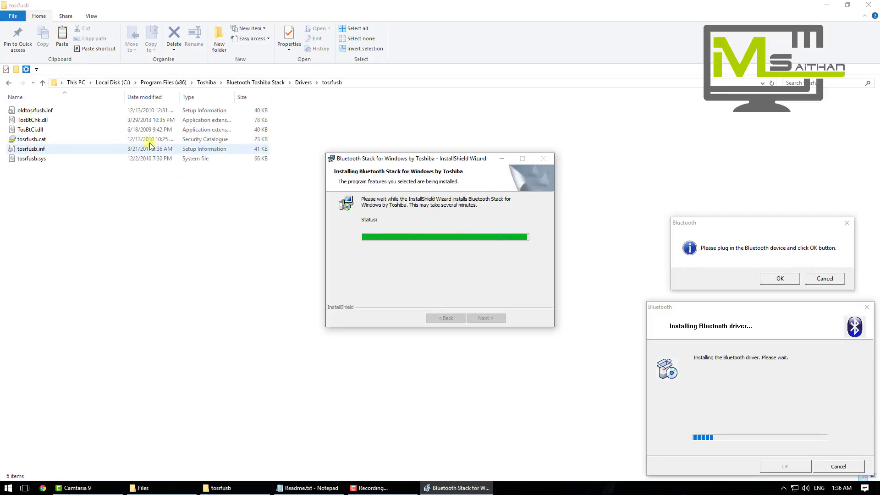
Step: Complete the Toshiba Bluetooth stack installation, installing the unverified driver software anyway, and decline the immediate restart
{"action": "left_click_drag", "start_coordinate": [695, 222], "coordinate": [380, 219]}
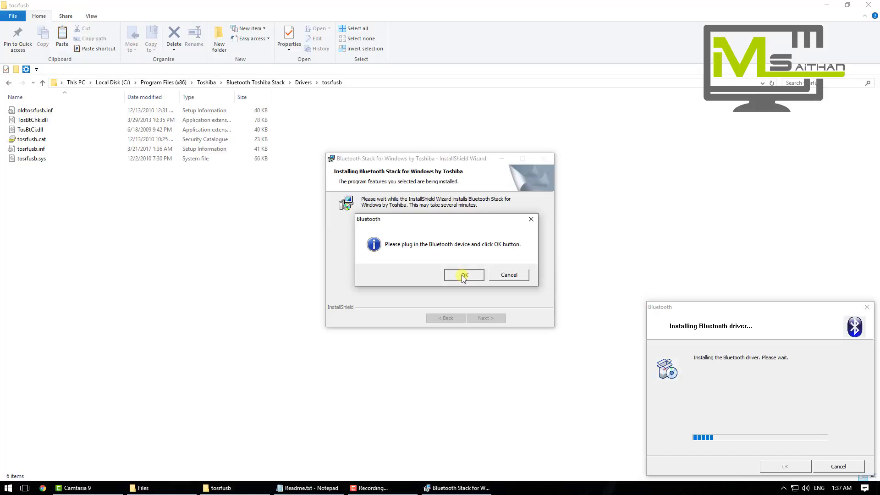
{"action": "left_click", "coordinate": [463, 276]}
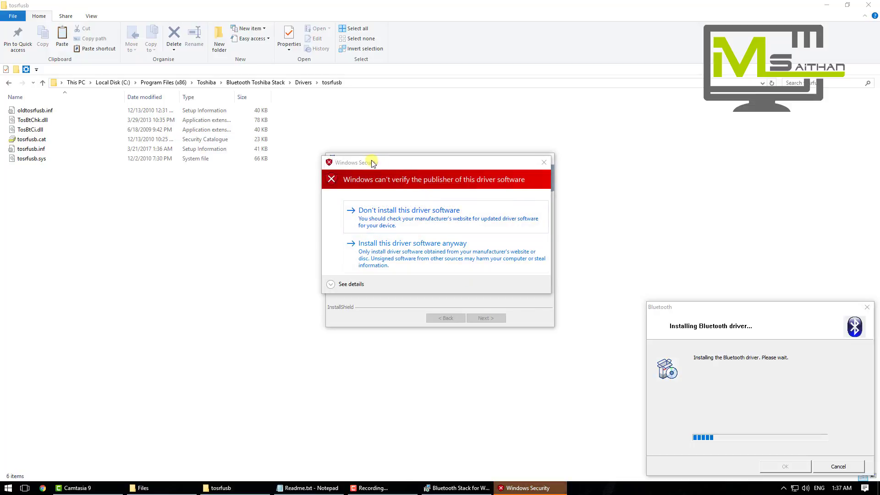
{"action": "left_click", "coordinate": [396, 254]}
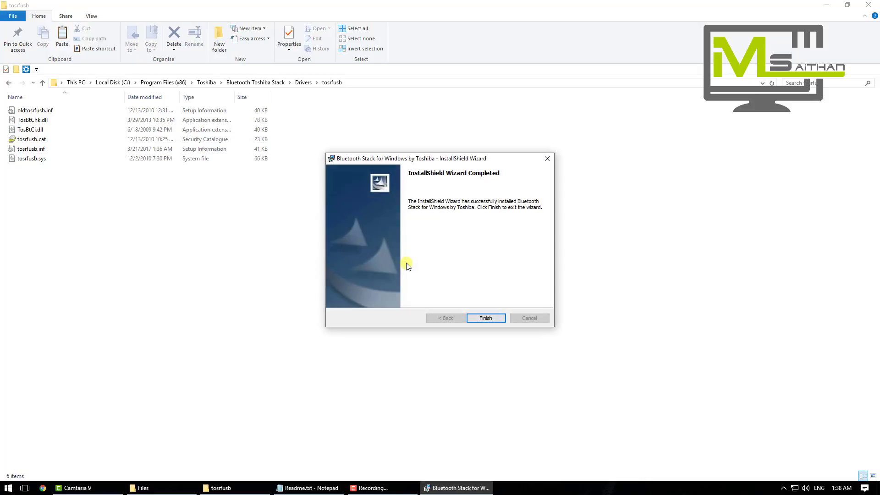
{"action": "left_click", "coordinate": [486, 318]}
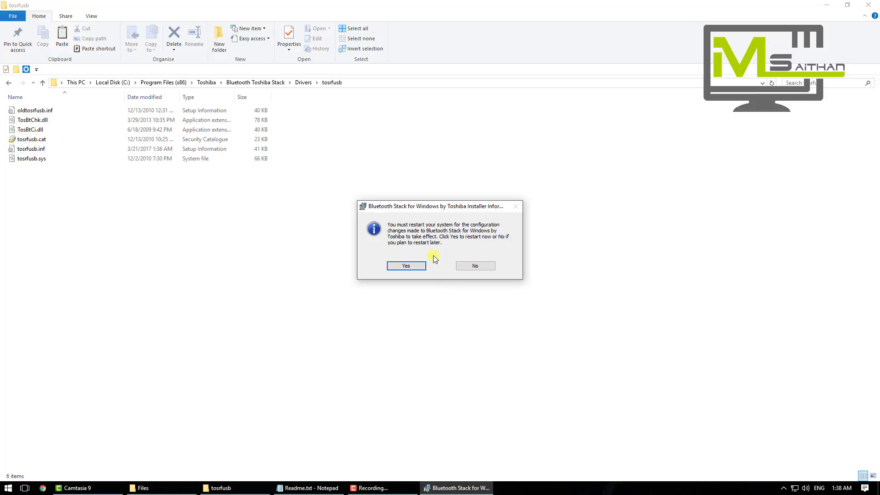
{"action": "left_click", "coordinate": [477, 264]}
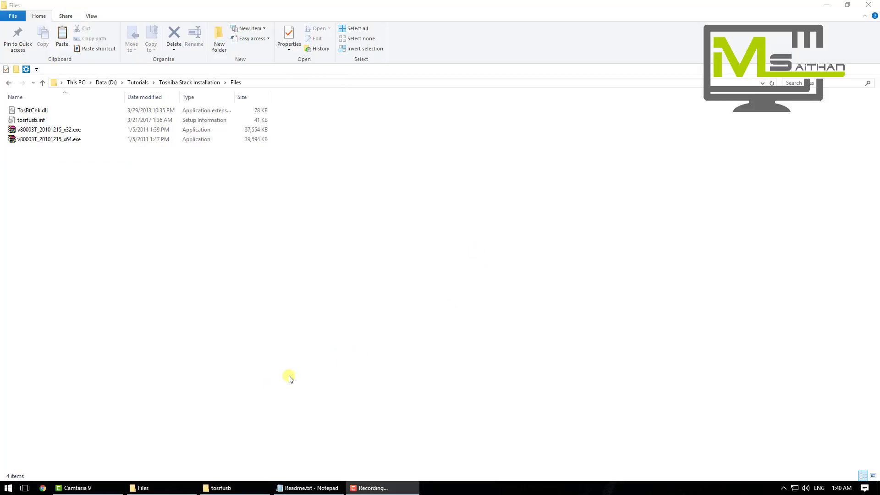
Step: Open Device Manager and expand the Bluetooth category to show its devices
{"action": "left_click", "coordinate": [9, 487]}
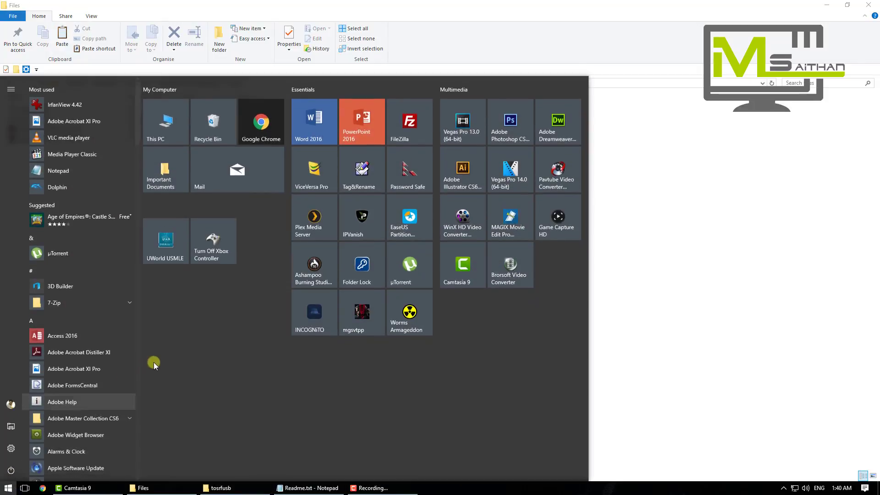
{"action": "type", "text": "devi"}
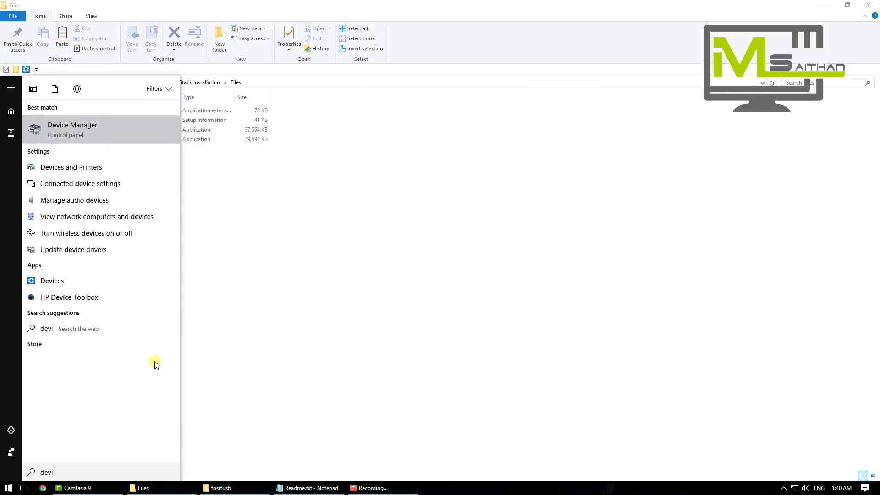
{"action": "left_click", "coordinate": [125, 133]}
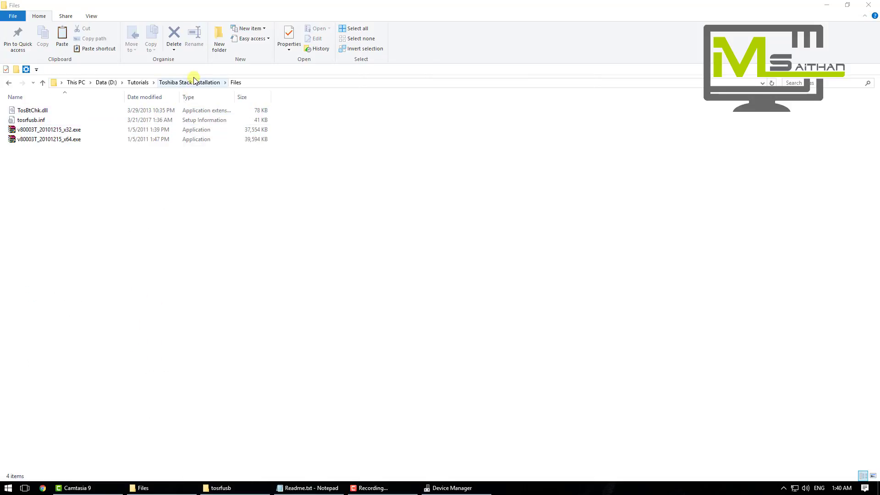
{"action": "left_click_drag", "start_coordinate": [199, 34], "coordinate": [397, 122]}
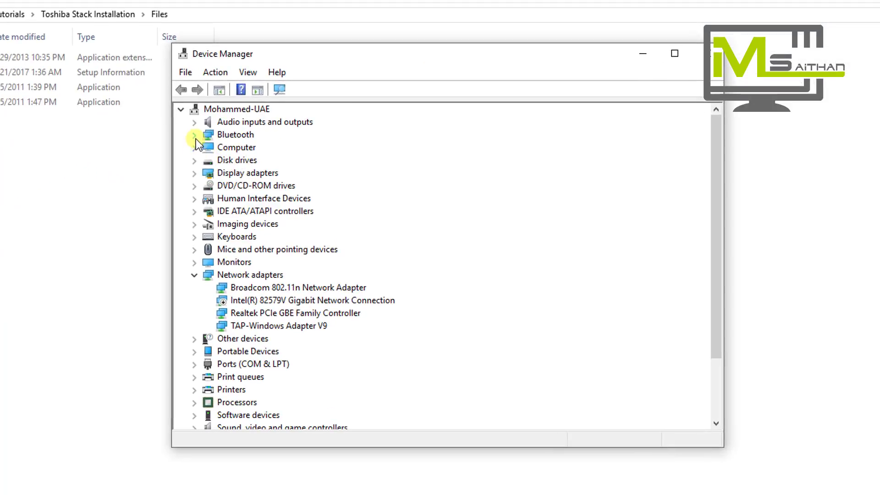
{"action": "left_click", "coordinate": [195, 137]}
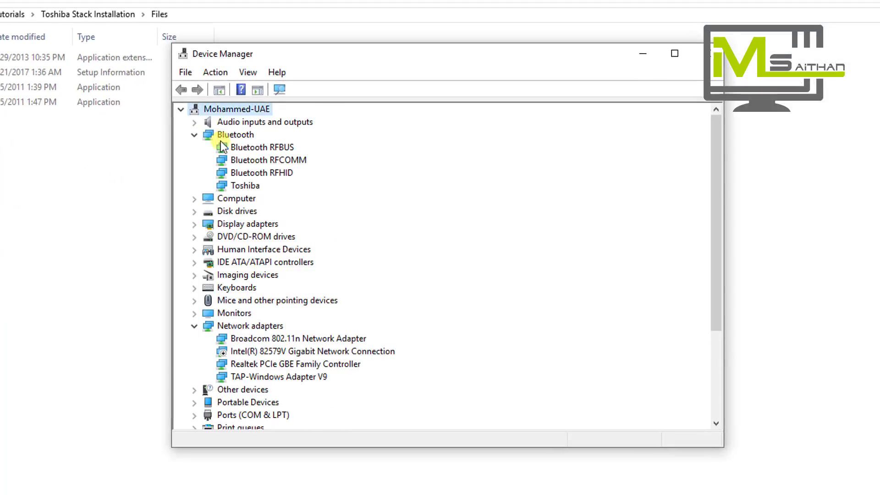
Step: Update the driver of the Toshiba Bluetooth device manually, choosing the Toshiba model from the list of device drivers on the computer
{"action": "right_click", "coordinate": [254, 186]}
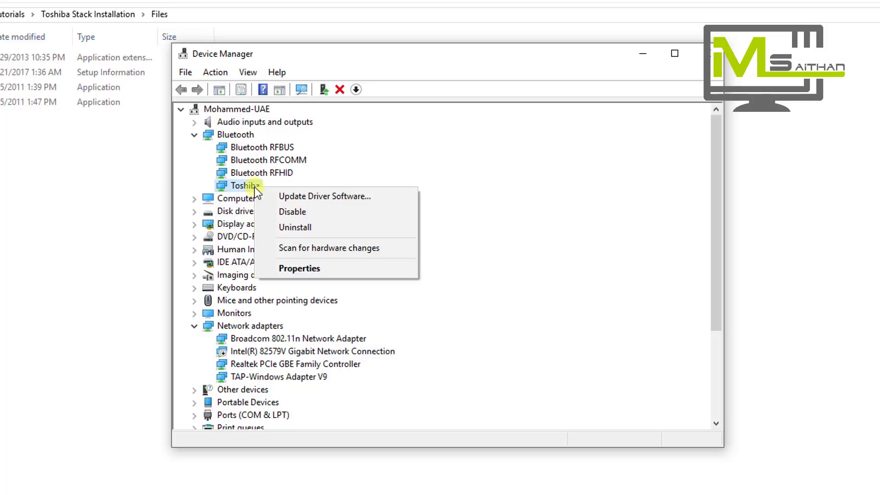
{"action": "left_click", "coordinate": [276, 196]}
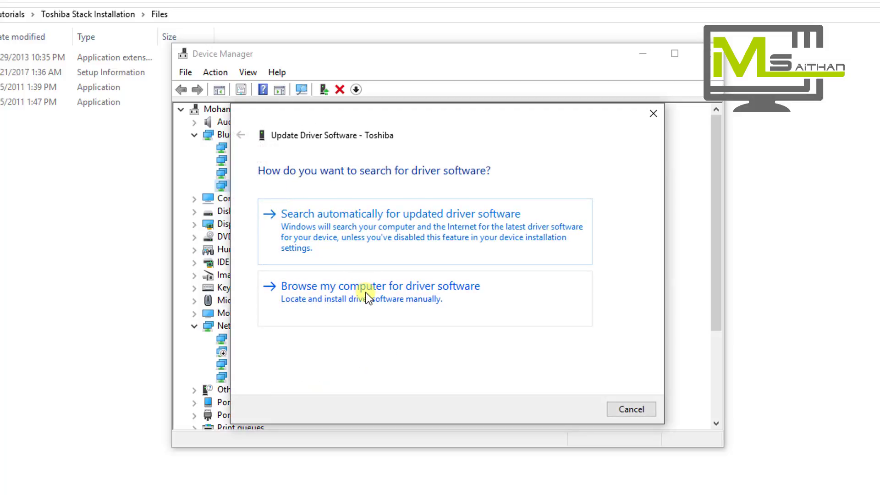
{"action": "left_click", "coordinate": [365, 292]}
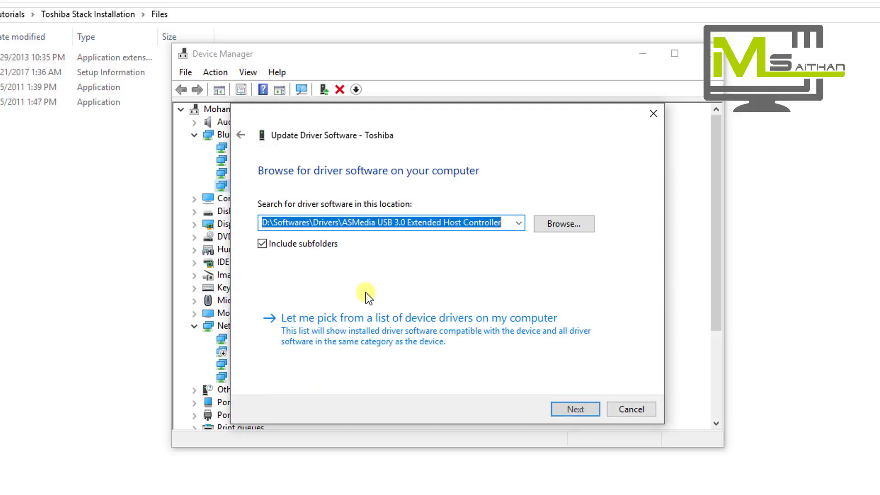
{"action": "left_click", "coordinate": [367, 330]}
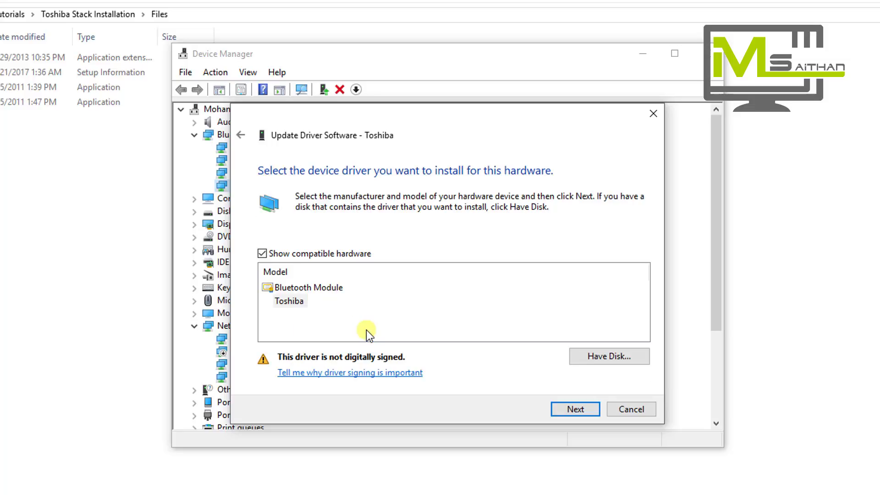
{"action": "left_click", "coordinate": [570, 407]}
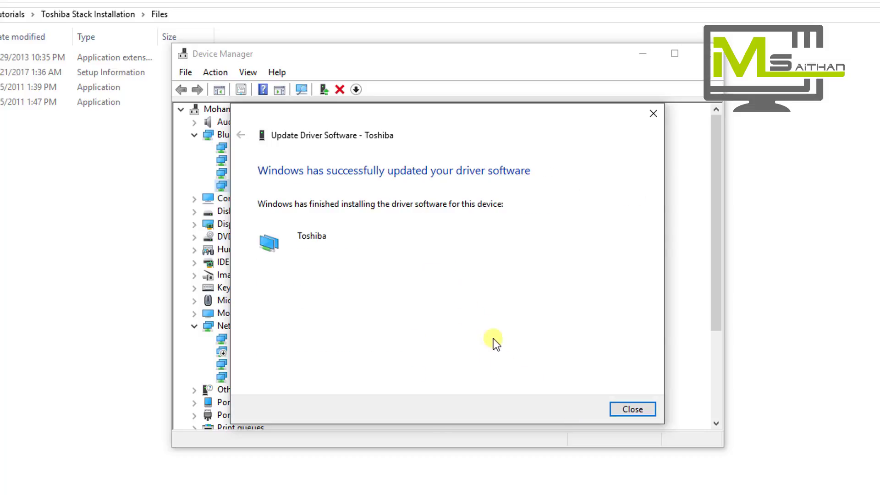
{"action": "left_click", "coordinate": [632, 409]}
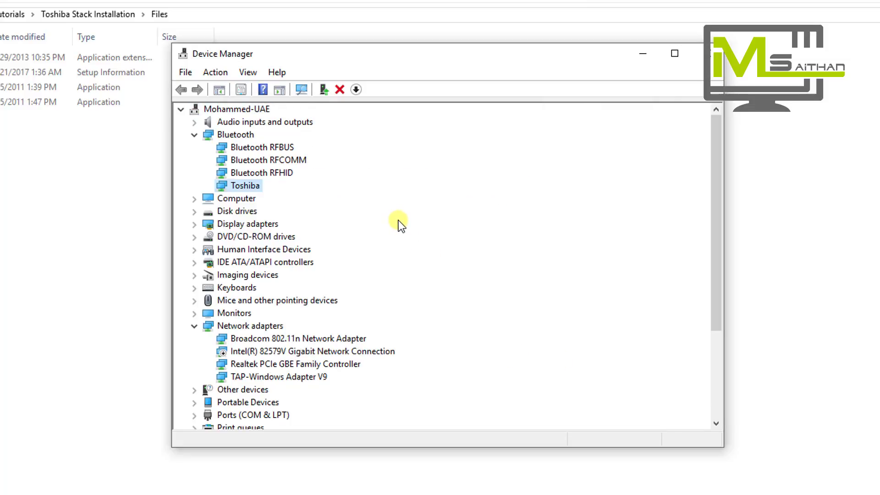
Step: Copy TosBtChk.dll from the Files folder and switch to C:\Program Files (x86)\Toshiba\Bluetooth Toshiba Stack\Drivers\tosrfusb
{"action": "left_click", "coordinate": [783, 487]}
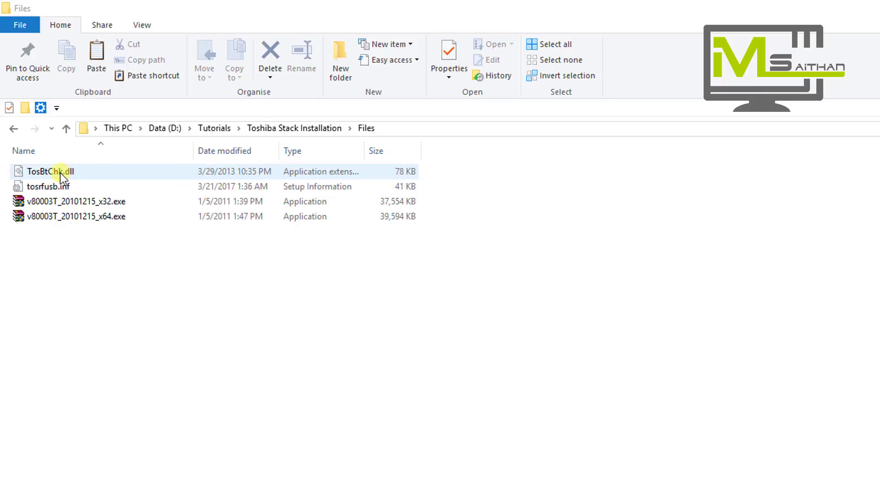
{"action": "right_click", "coordinate": [69, 172]}
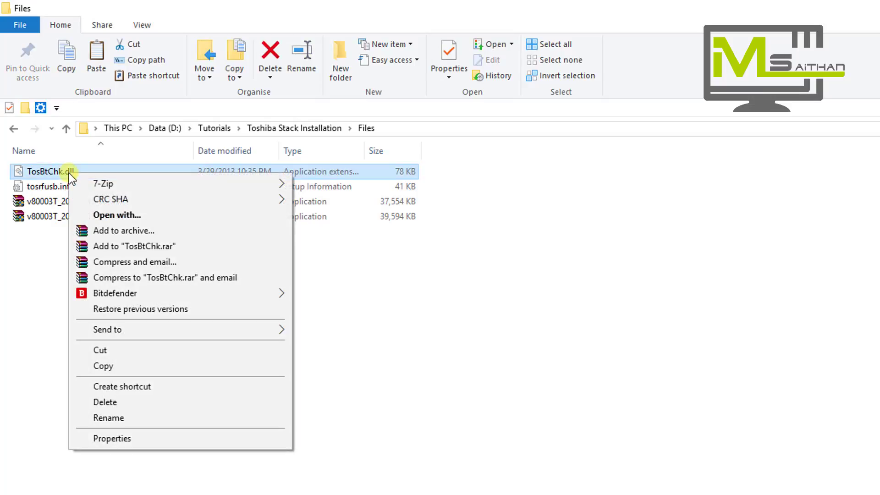
{"action": "left_click", "coordinate": [109, 367]}
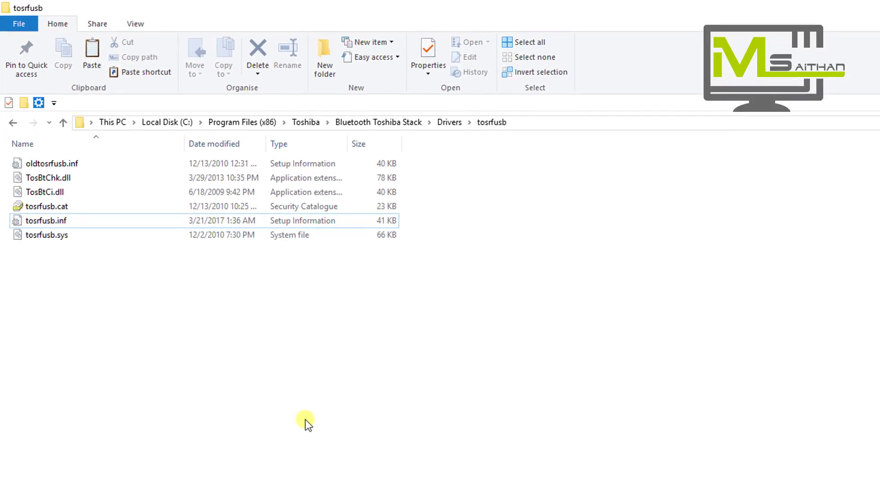
{"action": "left_click", "coordinate": [520, 123]}
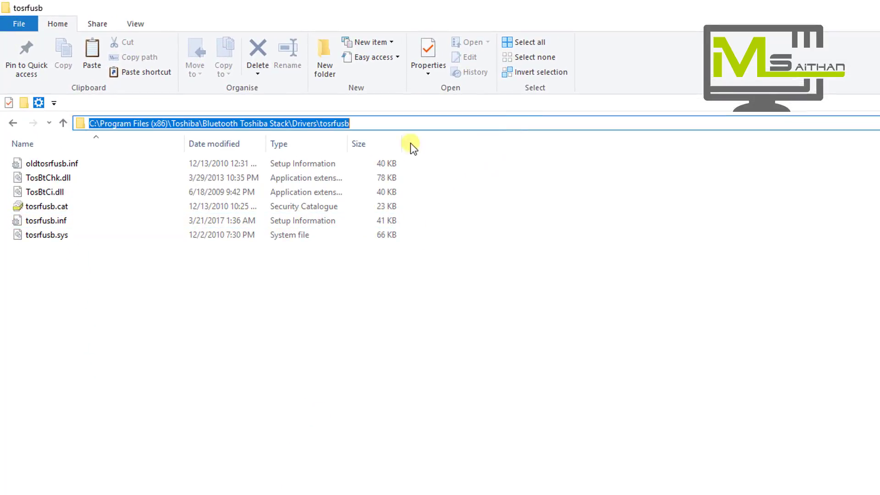
{"action": "left_click", "coordinate": [356, 121]}
{"action": "left_click", "coordinate": [342, 298]}
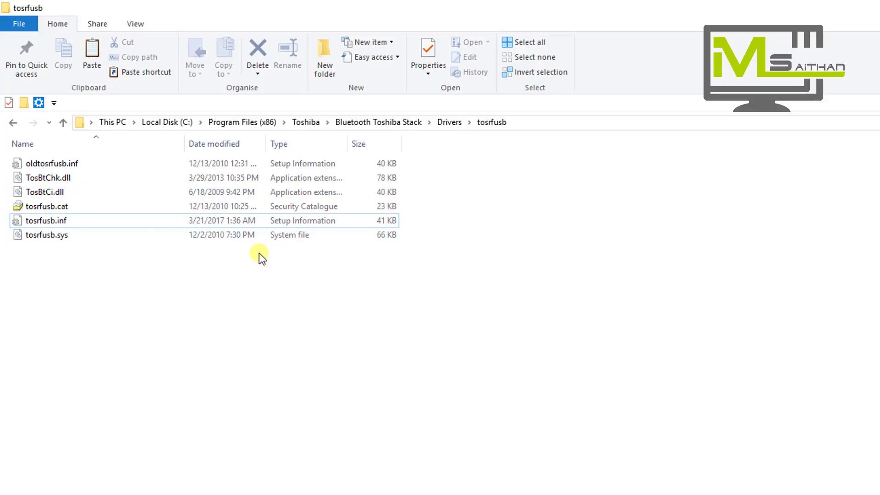
Step: Rename the original TosBtChk.dll in the tosrfusb driver folder as oldTosBtChk.dll, granting administrator permission
{"action": "left_click", "coordinate": [73, 178]}
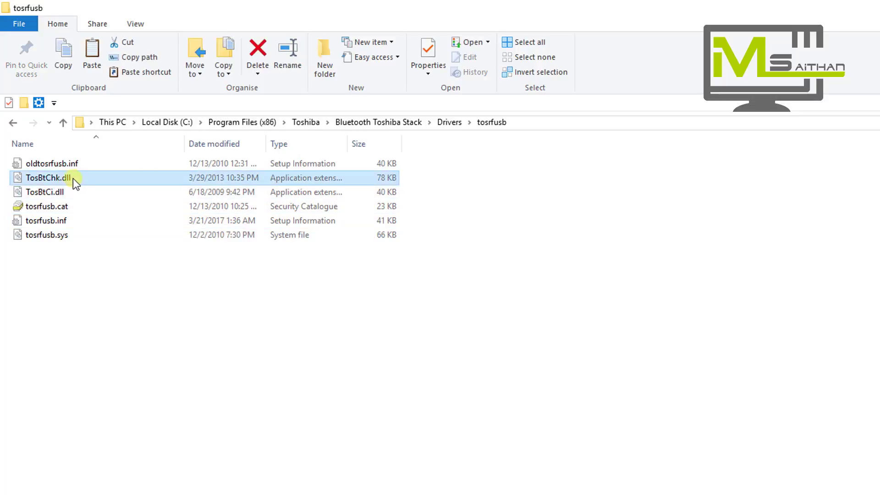
{"action": "left_click", "coordinate": [39, 178]}
{"action": "key", "text": "Home"}
{"action": "type", "text": "old"}
{"action": "key", "text": "Return"}
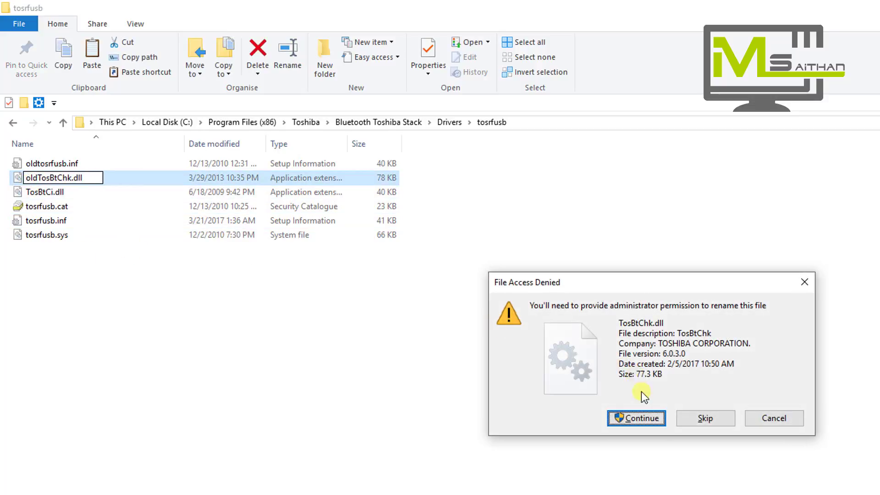
{"action": "left_click", "coordinate": [641, 418]}
Step: Paste the copied TosBtChk.dll into the tosrfusb driver folder, granting administrator permission
{"action": "right_click", "coordinate": [240, 284]}
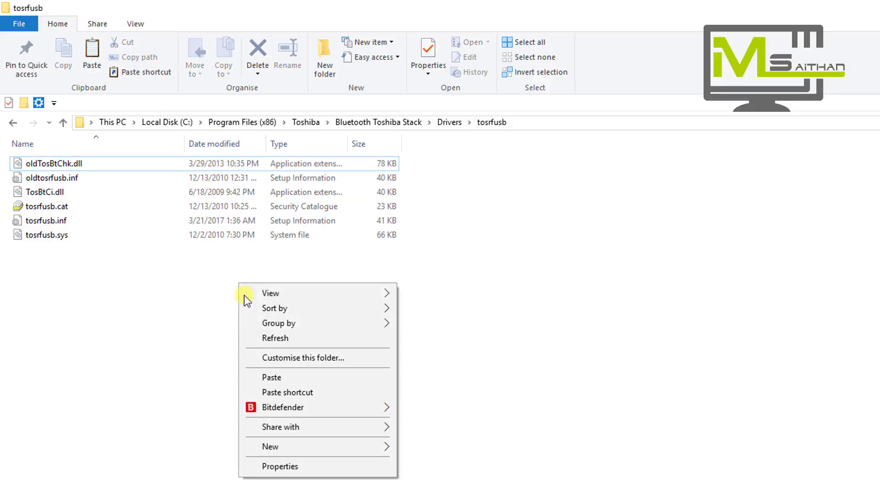
{"action": "left_click", "coordinate": [275, 377]}
{"action": "left_click", "coordinate": [600, 274]}
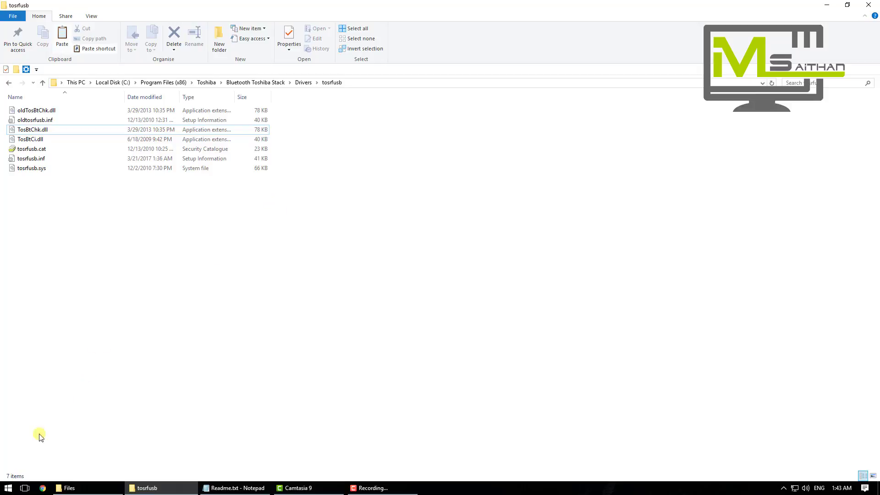
Step: Restart the computer to apply the replaced Toshiba driver files
{"action": "left_click", "coordinate": [8, 487]}
{"action": "left_click", "coordinate": [12, 469]}
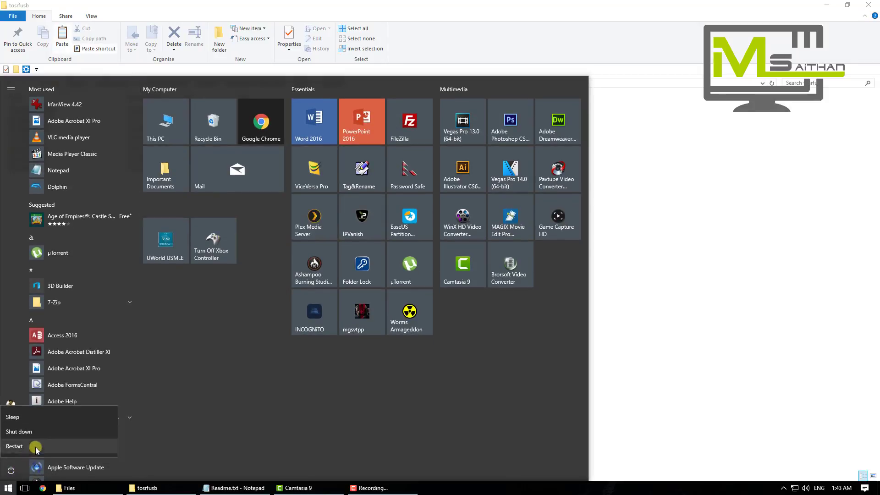
{"action": "left_click", "coordinate": [36, 446]}
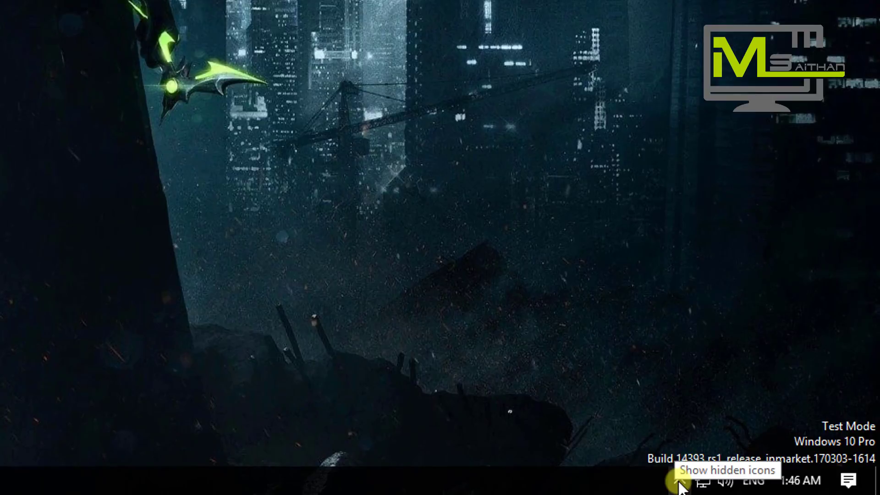
Step: Open Toshiba Bluetooth Settings from the hidden tray icons and examine the paired Nintendo RVL-CNT-01 devices one by one
{"action": "left_click", "coordinate": [678, 481]}
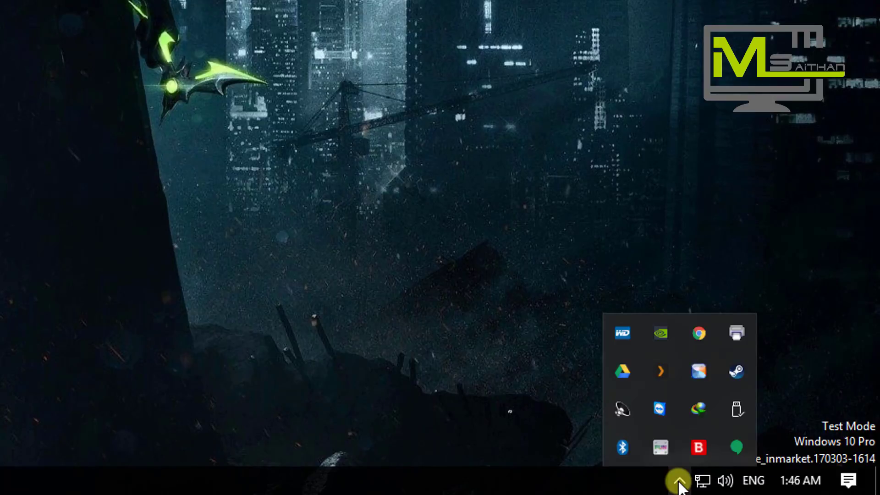
{"action": "double_click", "coordinate": [624, 447]}
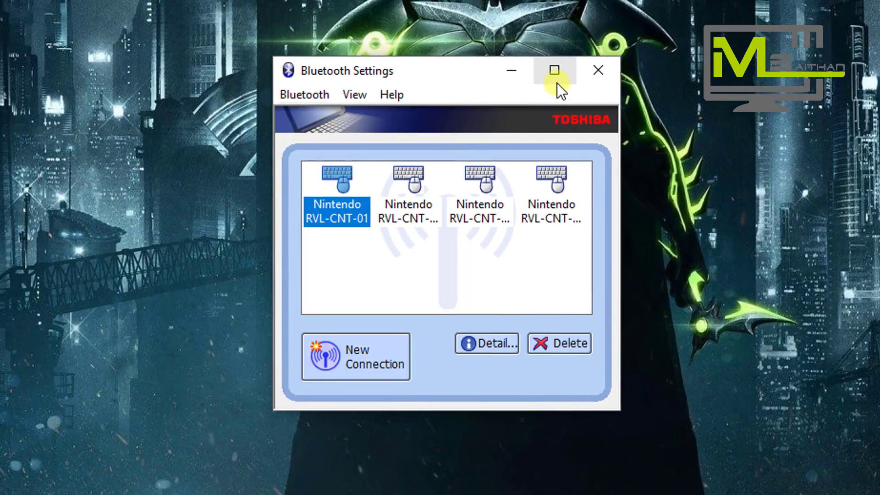
{"action": "left_click", "coordinate": [403, 180]}
{"action": "left_click", "coordinate": [334, 178]}
{"action": "left_click", "coordinate": [400, 175]}
{"action": "left_click", "coordinate": [477, 176]}
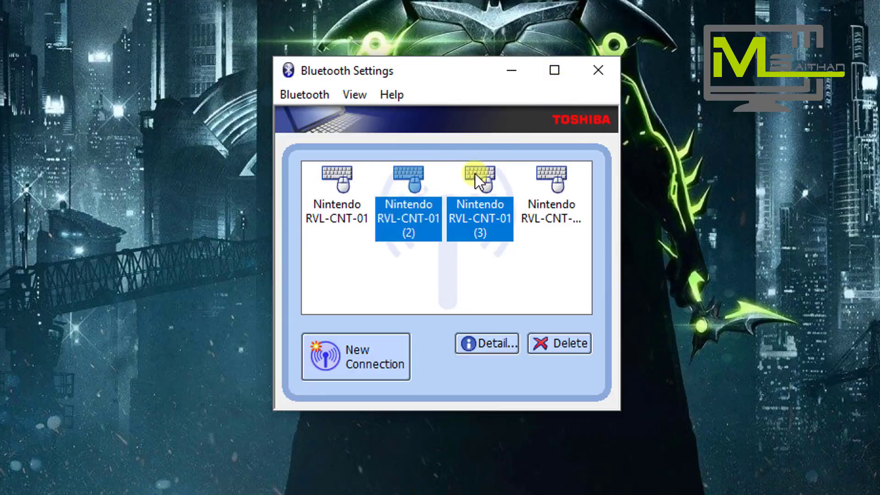
{"action": "left_click", "coordinate": [554, 181]}
{"action": "left_click", "coordinate": [342, 187]}
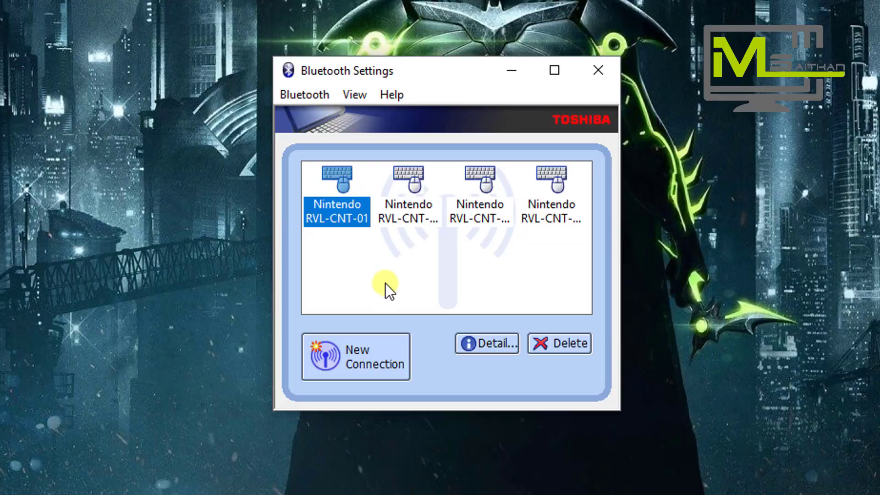
Step: Try a new connection search for Bluetooth devices in Express Mode, cancel it and close Bluetooth Settings
{"action": "left_click", "coordinate": [372, 350]}
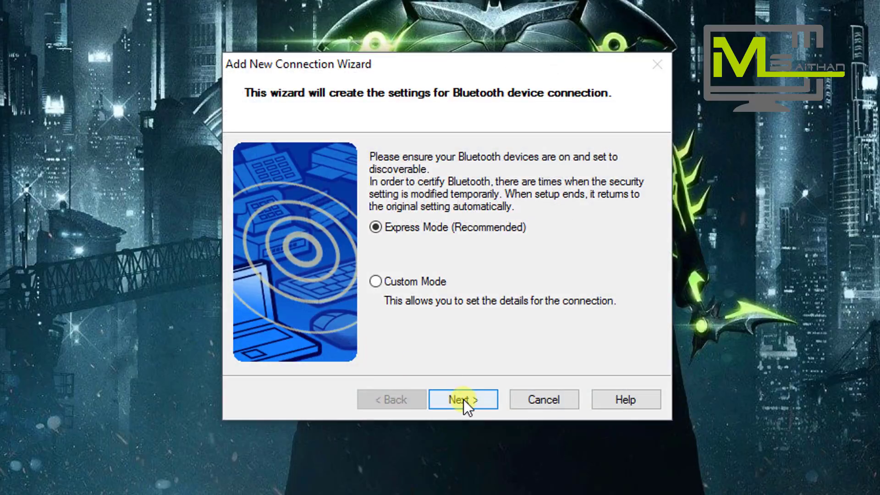
{"action": "left_click", "coordinate": [463, 399]}
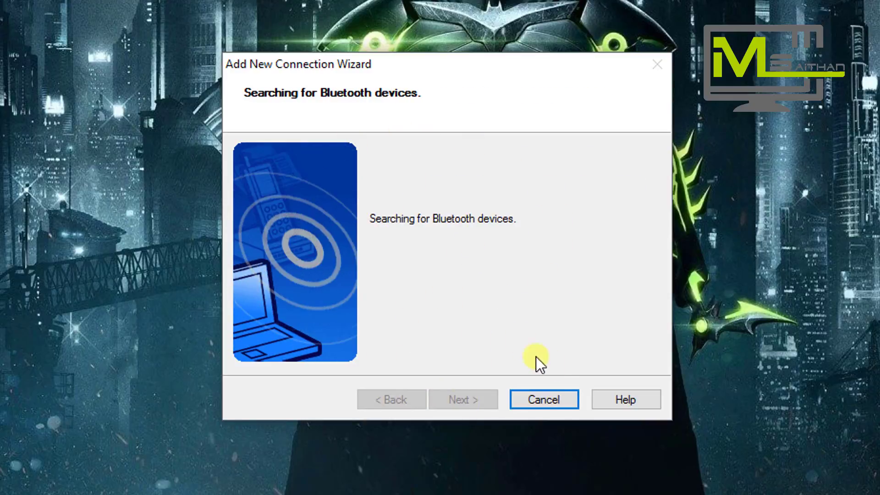
{"action": "left_click", "coordinate": [556, 397]}
{"action": "left_click", "coordinate": [484, 297]}
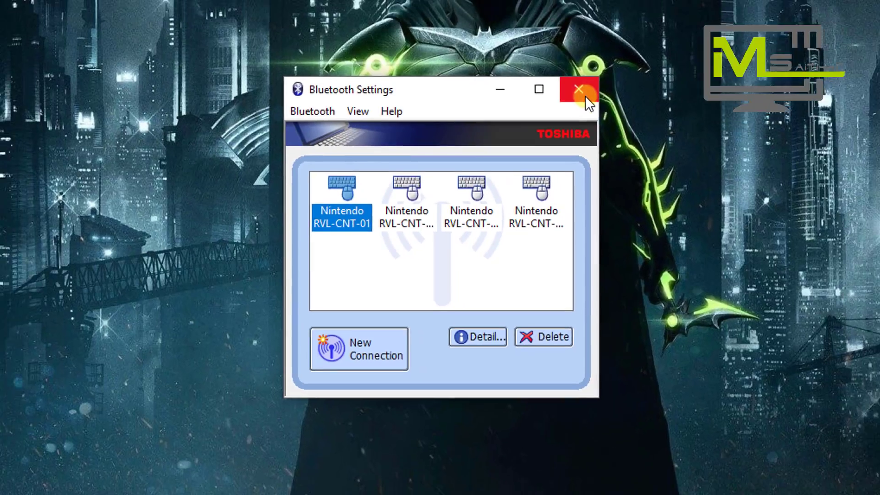
{"action": "left_click", "coordinate": [598, 70]}
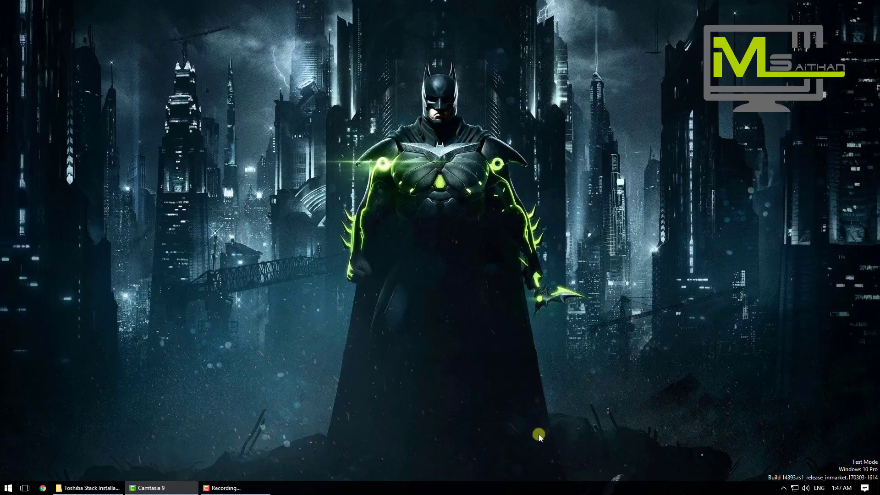
Step: Open Readme.txt in the Toshiba Stack Installation folder and copy the command "bcdedit /set testsigning off"
{"action": "left_click", "coordinate": [93, 488]}
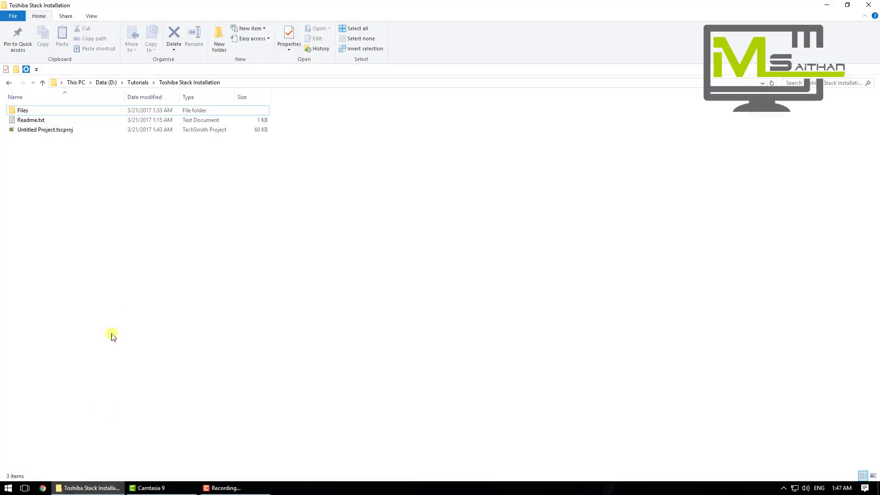
{"action": "double_click", "coordinate": [47, 121]}
{"action": "left_click_drag", "start_coordinate": [179, 123], "coordinate": [259, 141]}
{"action": "left_click_drag", "start_coordinate": [311, 225], "coordinate": [240, 219]}
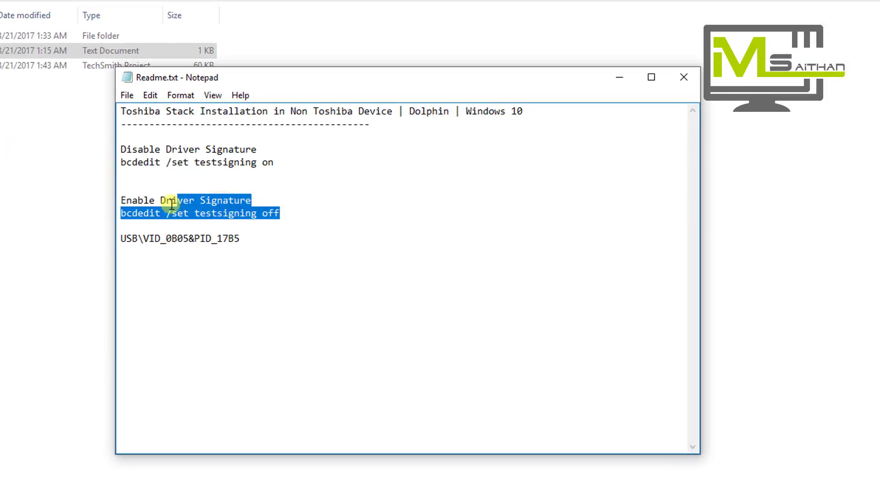
{"action": "left_click_drag", "start_coordinate": [172, 205], "coordinate": [118, 214]}
{"action": "right_click", "coordinate": [137, 212]}
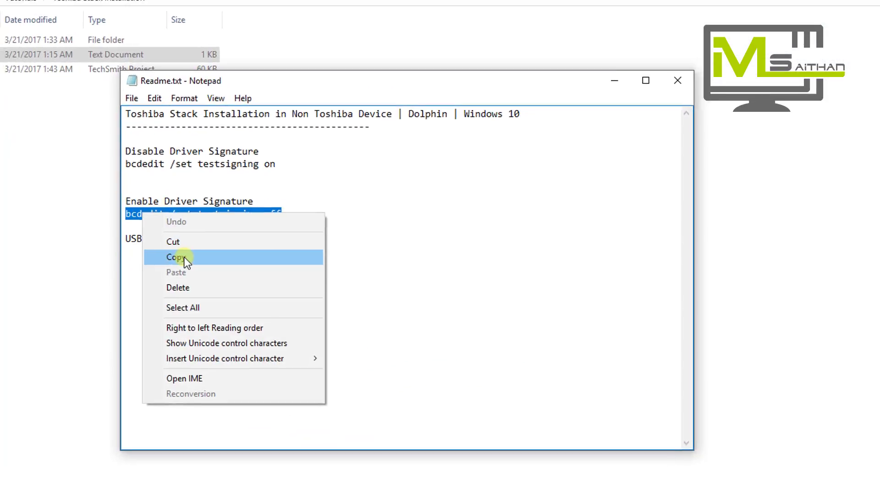
{"action": "left_click", "coordinate": [181, 257]}
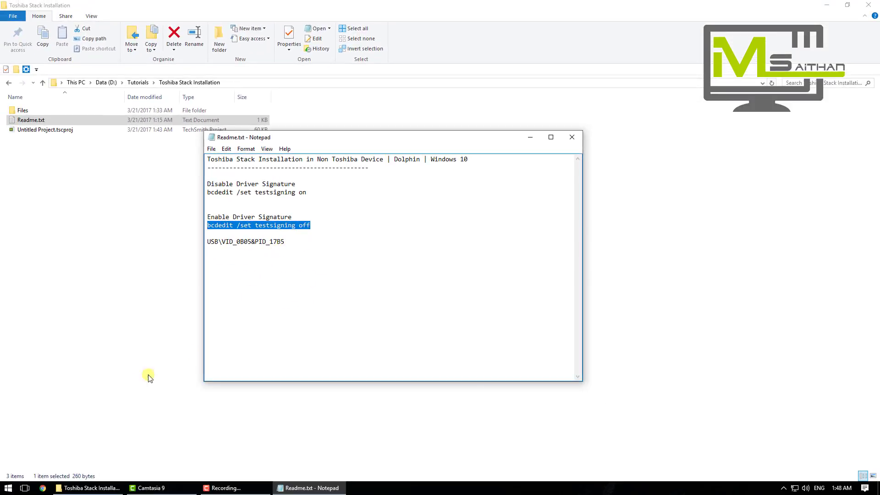
Step: Find Command Prompt by searching for "comm" and run it as administrator
{"action": "left_click", "coordinate": [10, 488]}
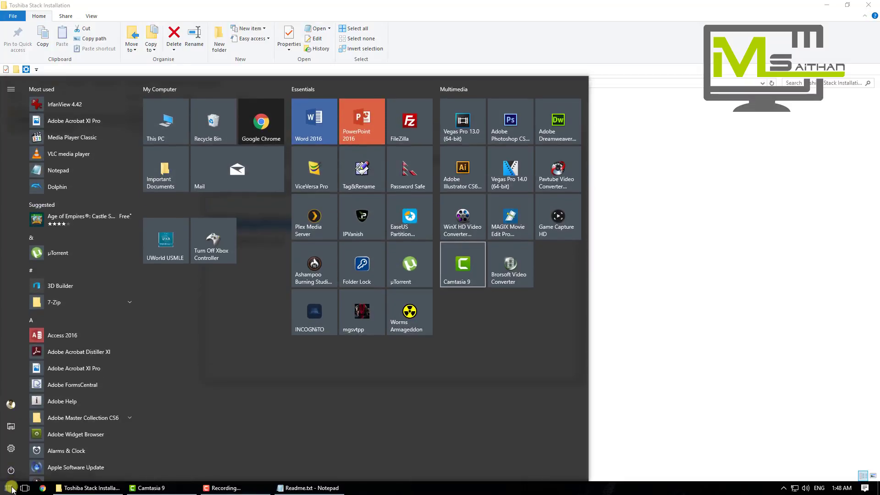
{"action": "type", "text": "comm"}
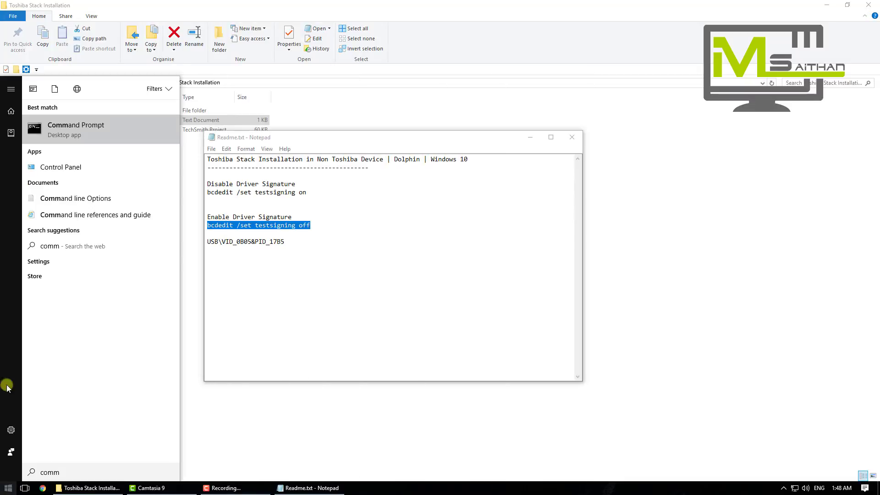
{"action": "right_click", "coordinate": [149, 135]}
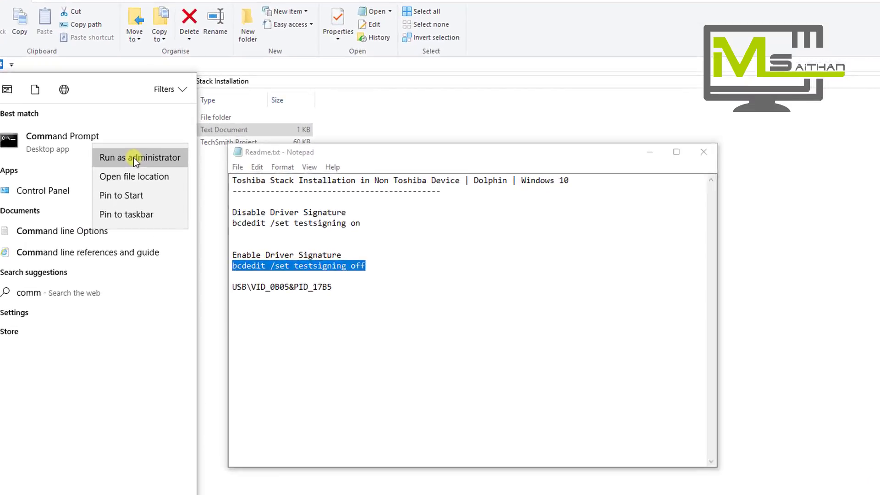
{"action": "left_click", "coordinate": [167, 141]}
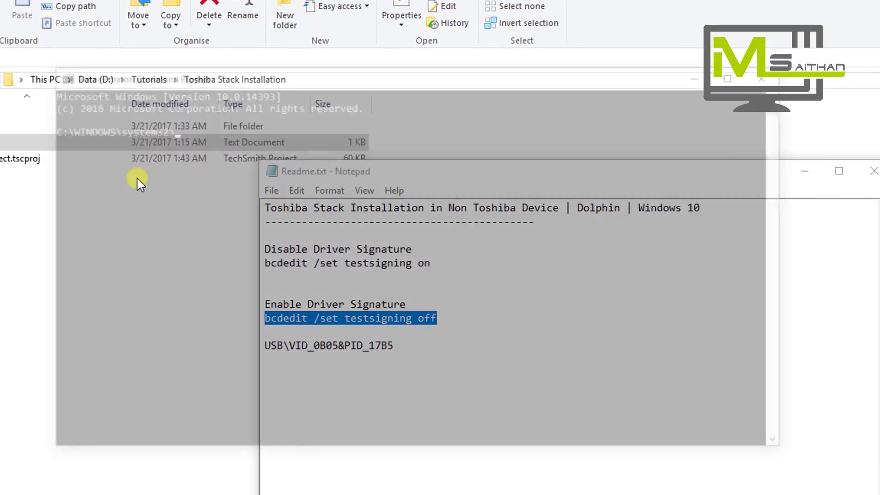
Step: Run the copied command "bcdedit /set testsigning off", then close Command Prompt, Readme.txt and the Toshiba Stack Installation folder
{"action": "right_click", "coordinate": [167, 129]}
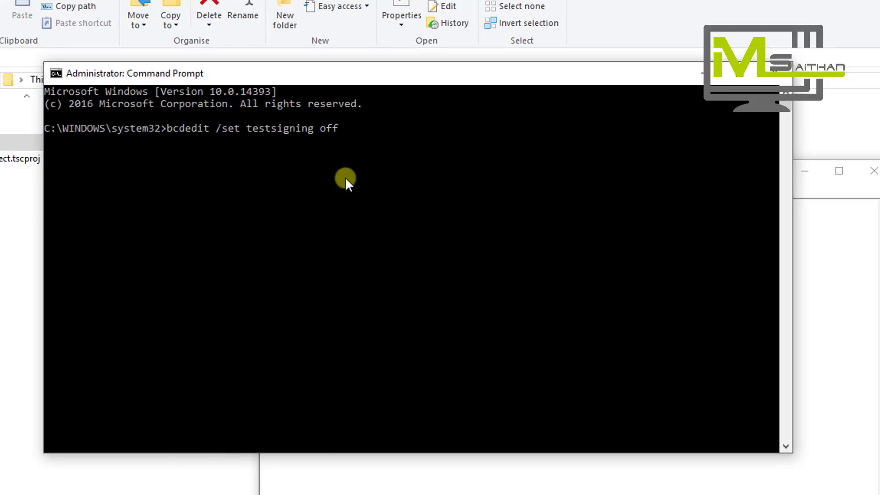
{"action": "key", "text": "Return"}
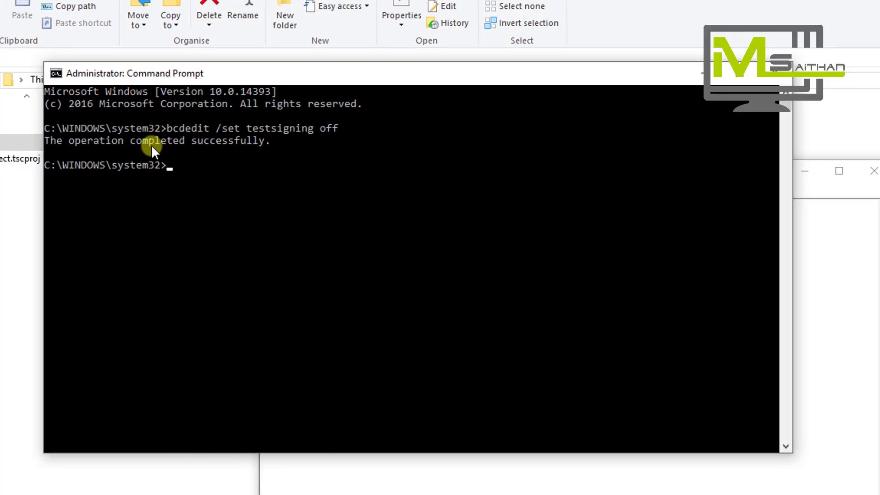
{"action": "left_click", "coordinate": [779, 73]}
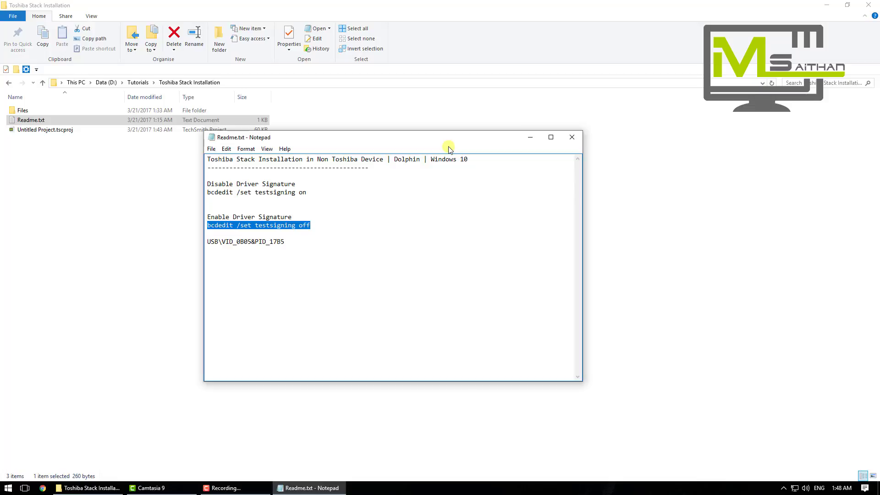
{"action": "left_click", "coordinate": [572, 137]}
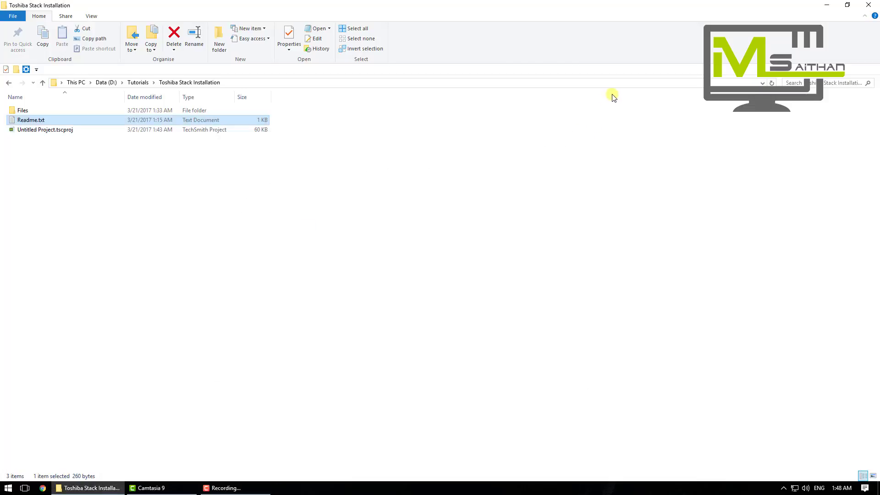
{"action": "left_click", "coordinate": [868, 5]}
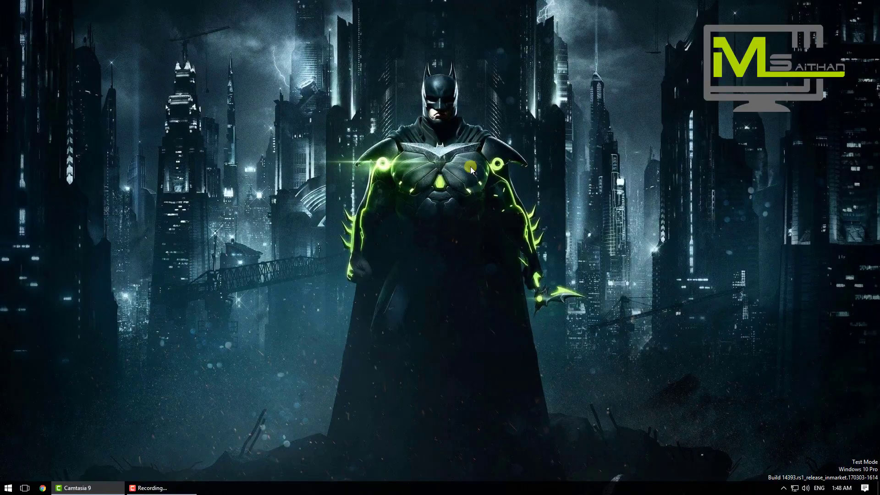
Step: Reopen Toshiba Bluetooth Settings from the hidden tray icons and move its window slightly higher on the desktop
{"action": "left_click", "coordinate": [782, 487]}
{"action": "double_click", "coordinate": [761, 470]}
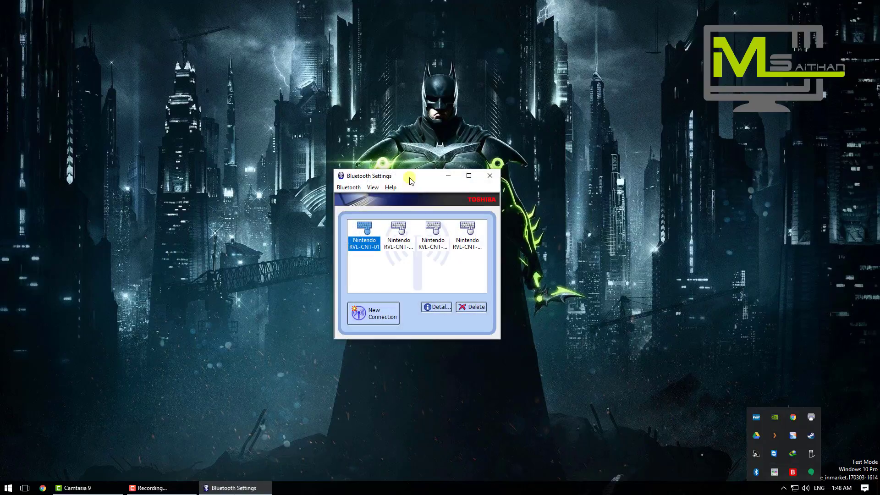
{"action": "left_click", "coordinate": [379, 265]}
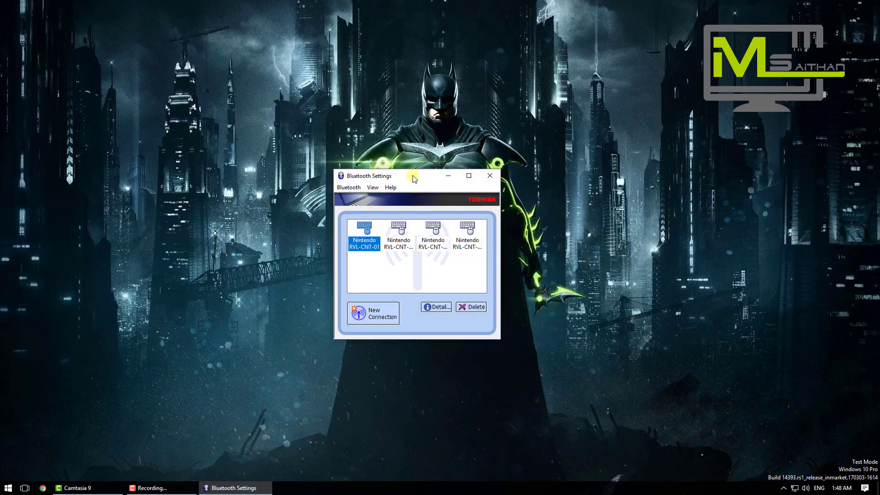
{"action": "left_click_drag", "start_coordinate": [408, 163], "coordinate": [408, 162]}
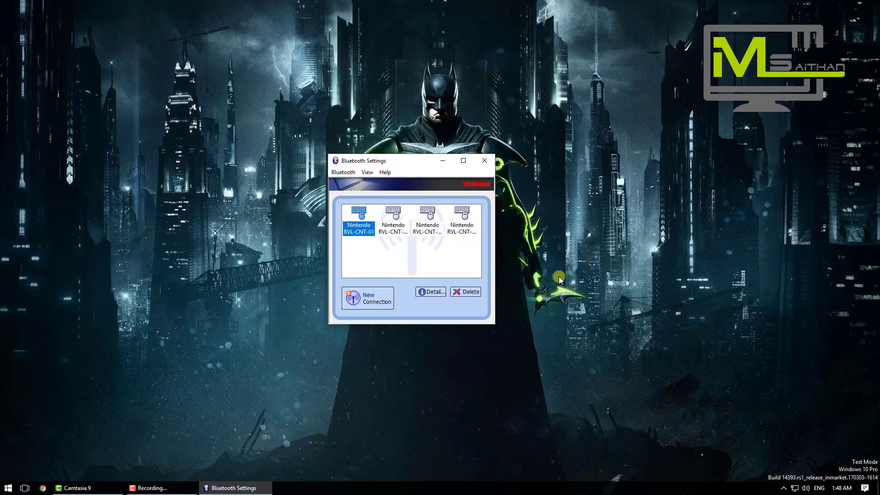